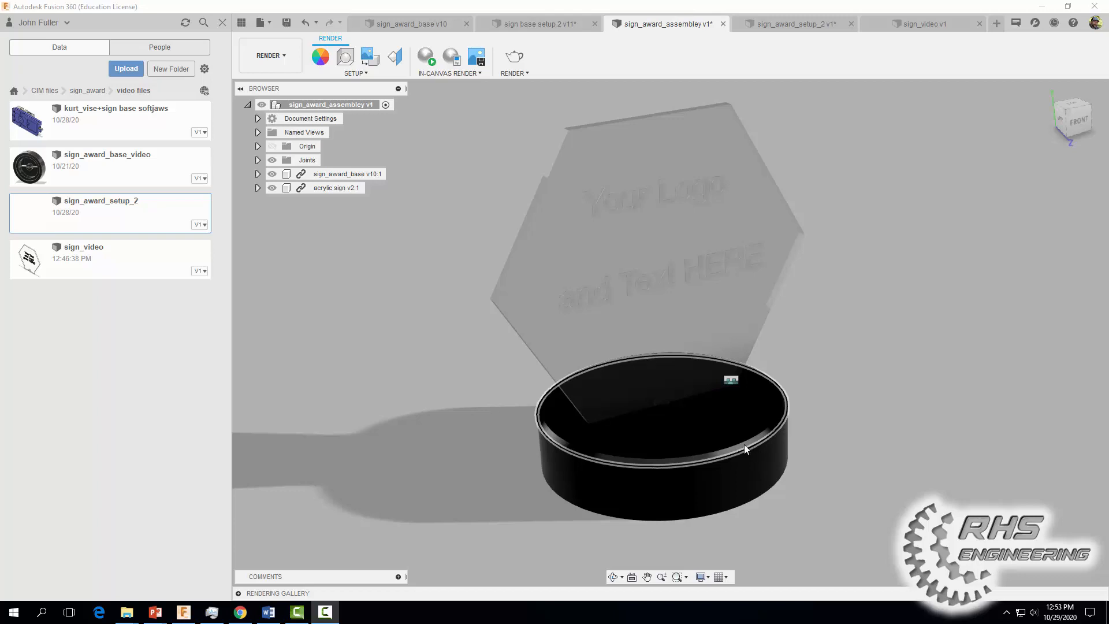
Step: Create a new design and save it as sign_award_assembly in CIM files > sign_award > video files
left_click(263, 24)
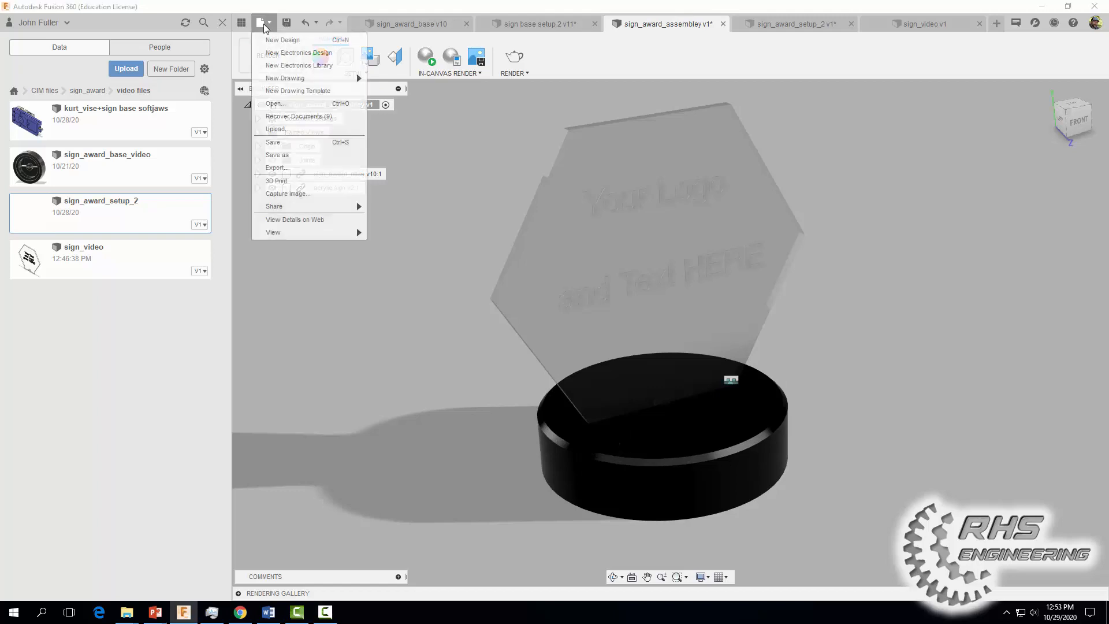
left_click(266, 40)
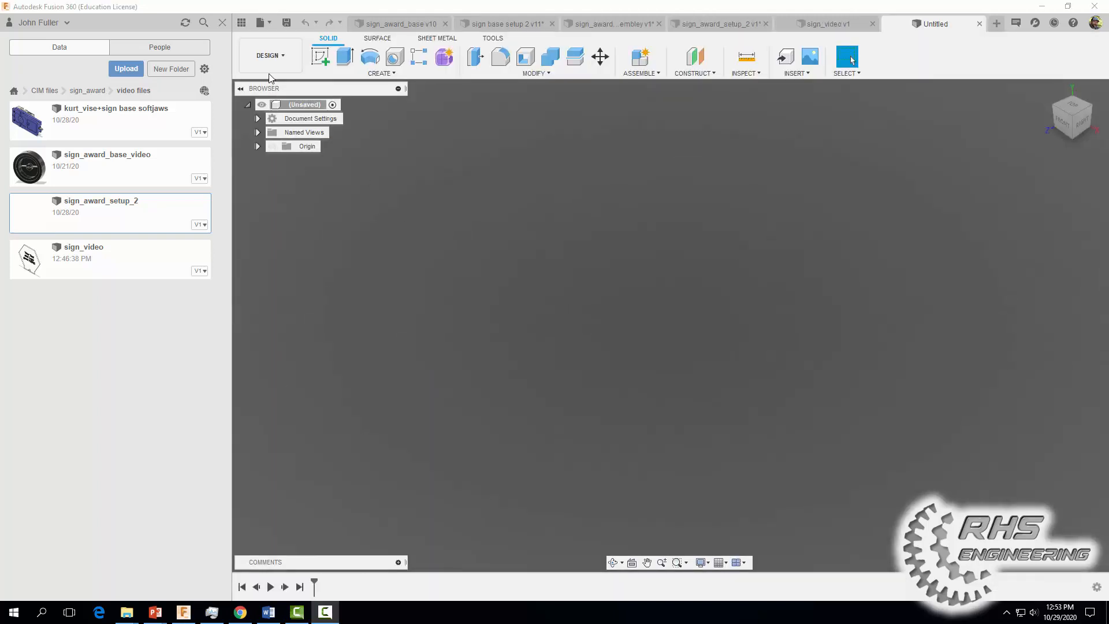
left_click(265, 24)
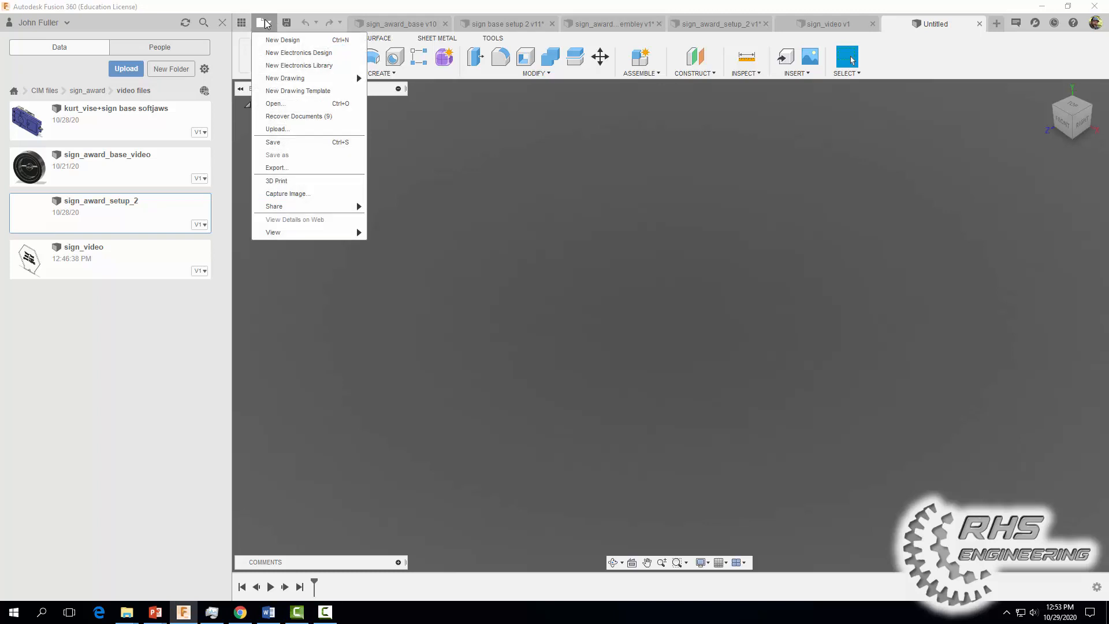
left_click(283, 142)
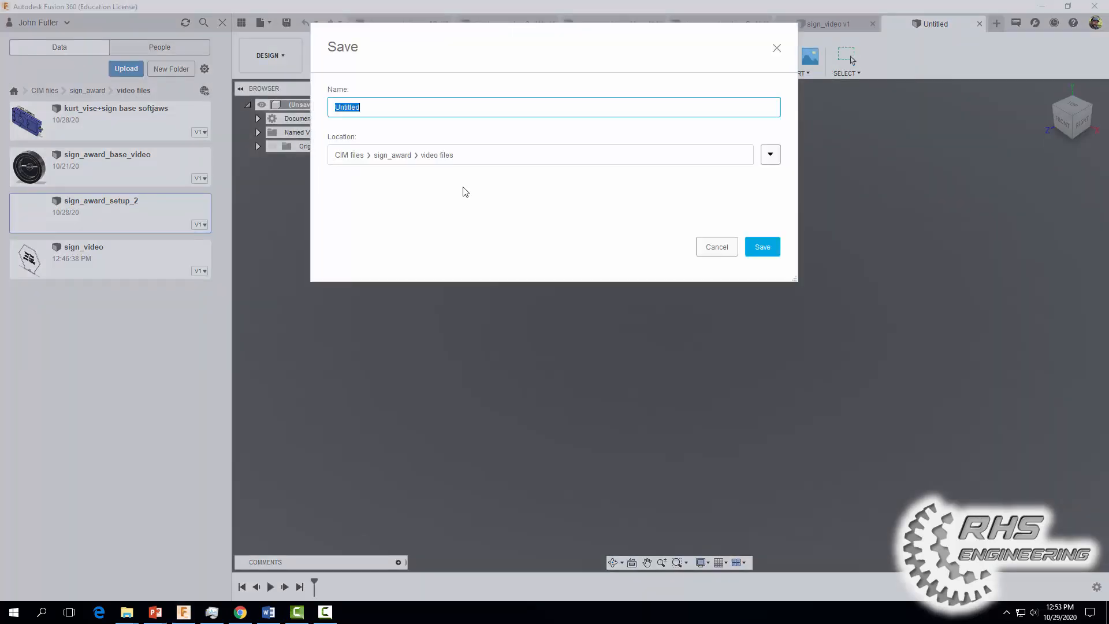
type("sign_award_assembly")
left_click(755, 247)
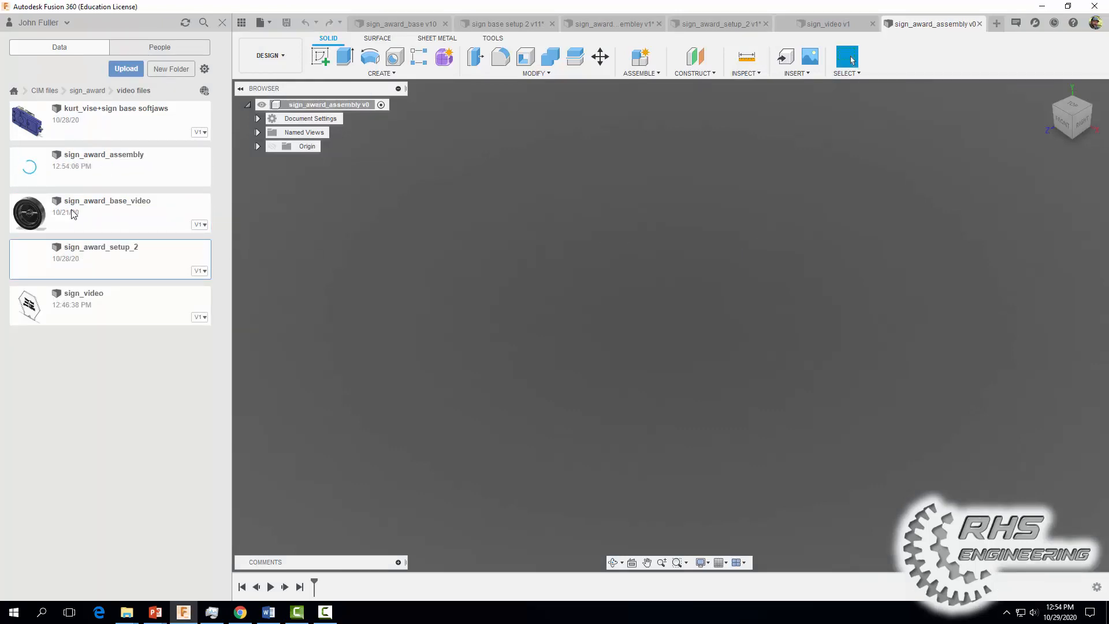
Step: Insert sign_award_base_video into the assembly, rotated -180 degrees about Z so its slot faces up, and ground it
right_click(101, 212)
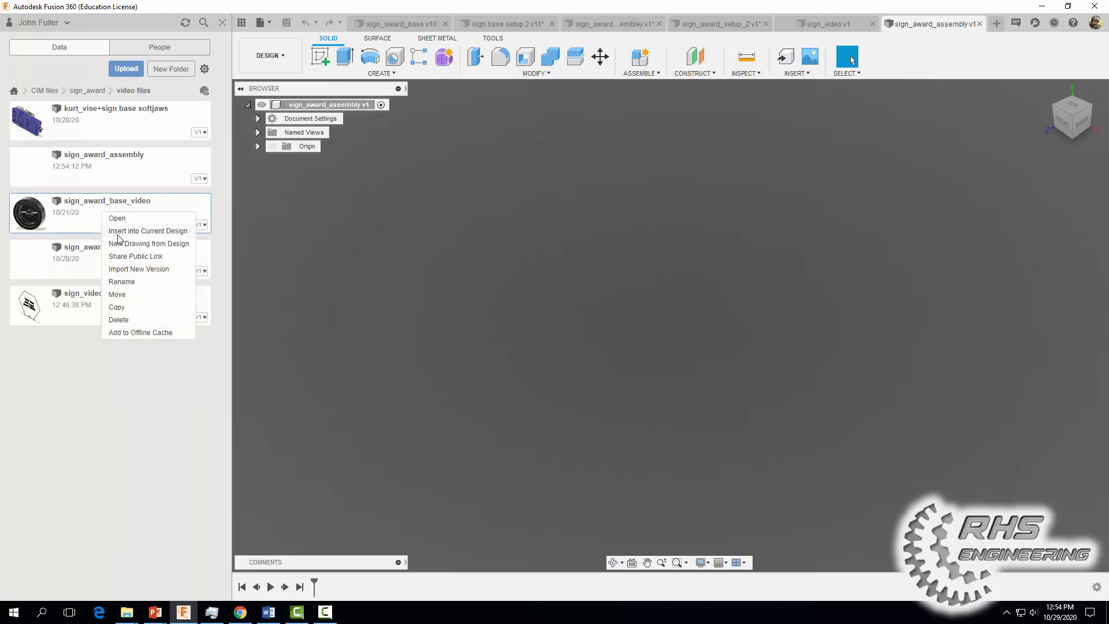
left_click(118, 232)
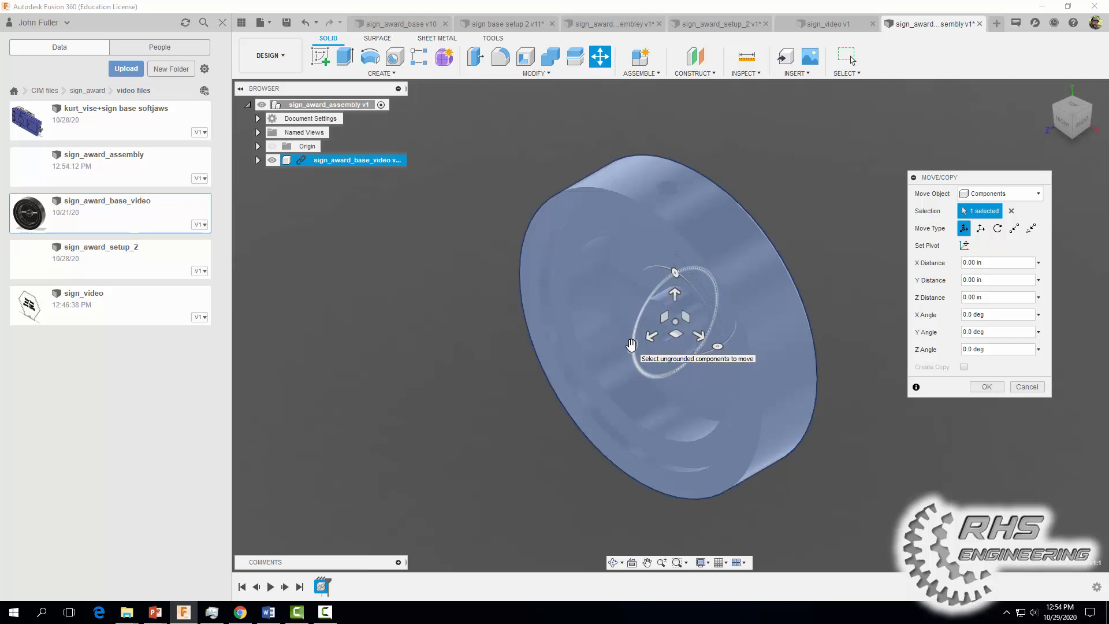
left_click_drag(631, 347, 740, 289)
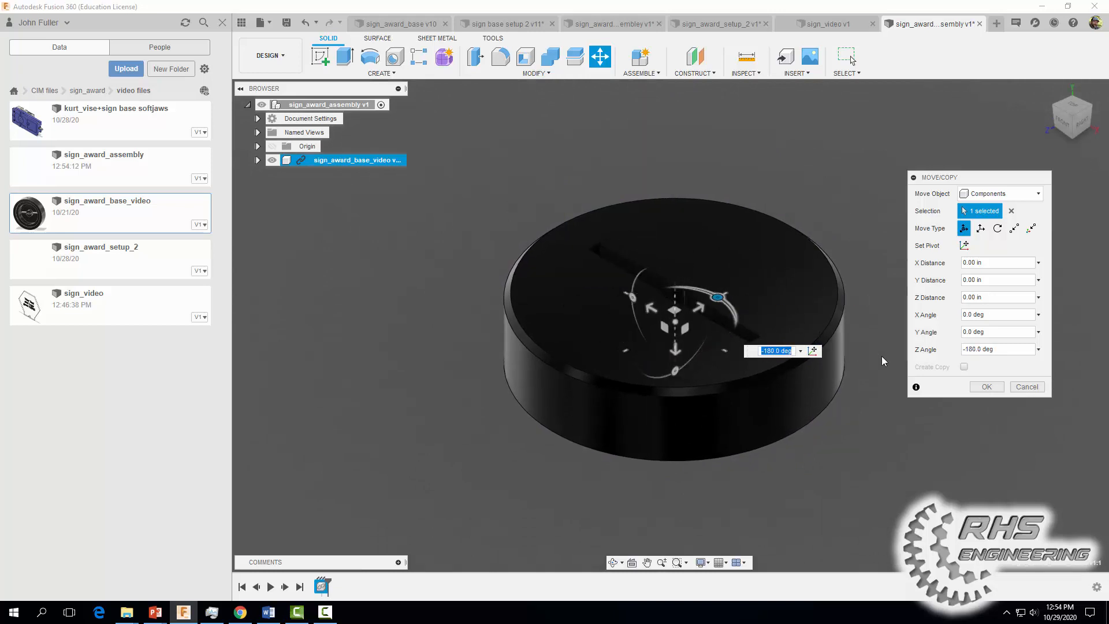
left_click(985, 386)
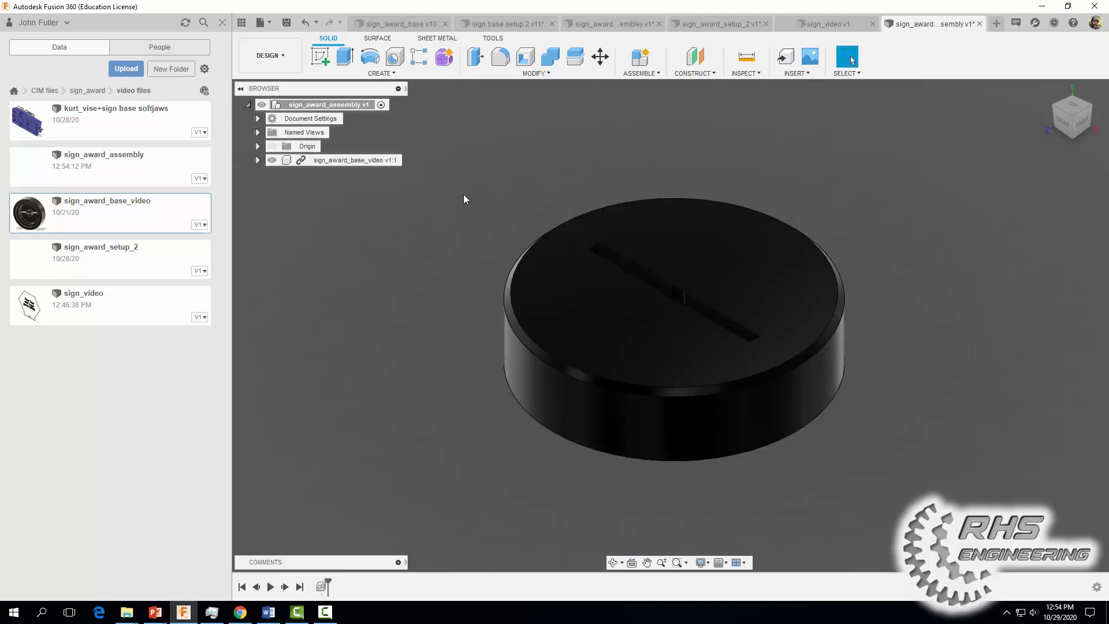
right_click(337, 161)
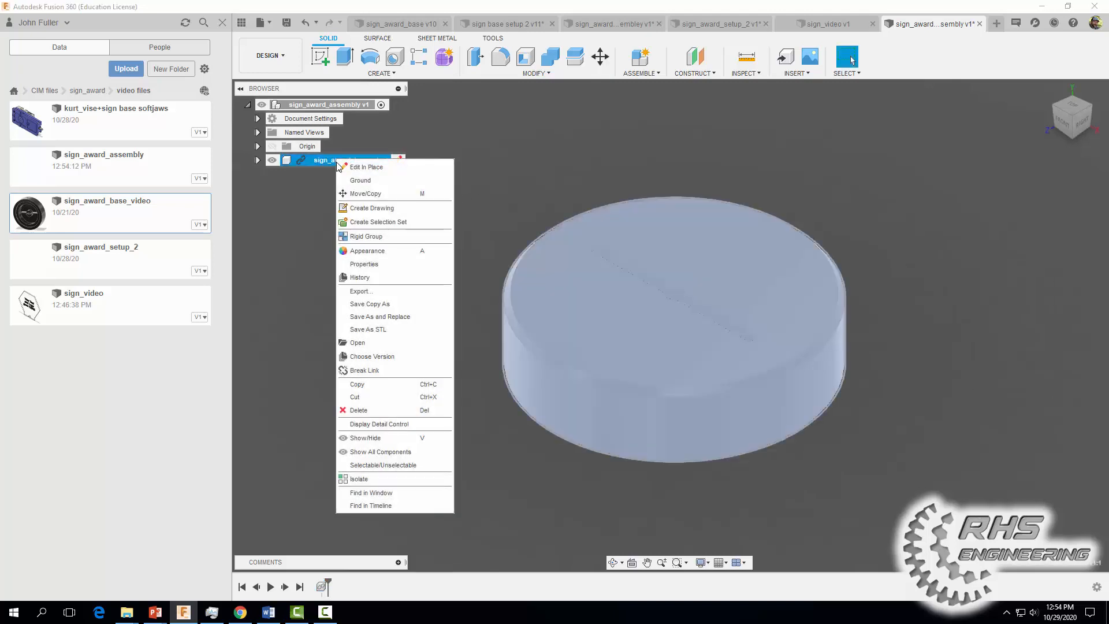
left_click(362, 181)
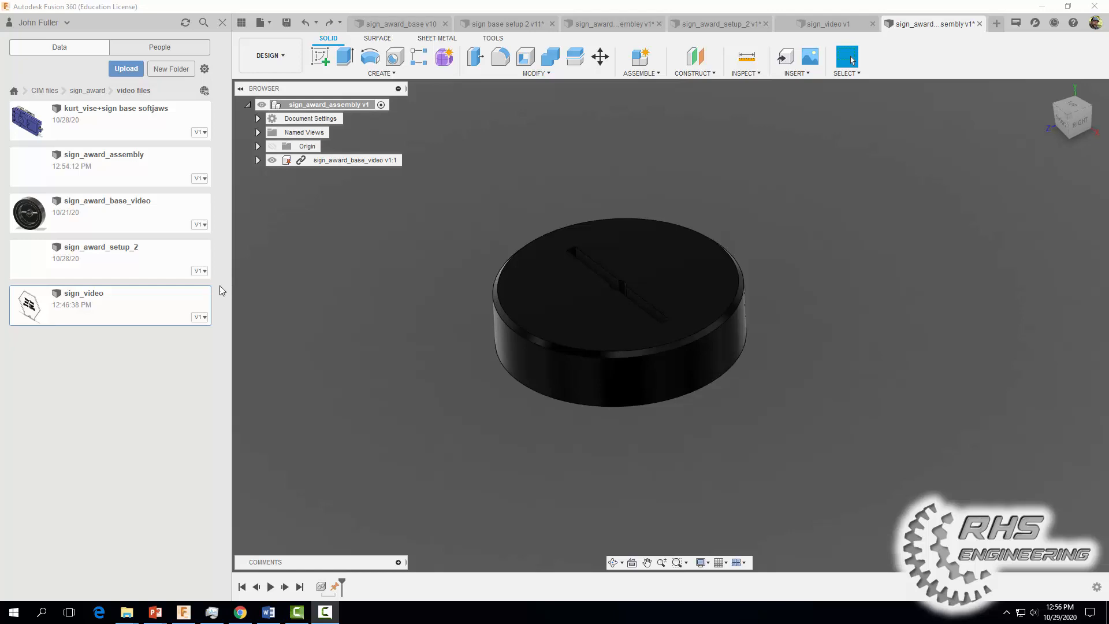
Step: Insert sign_video into the assembly and place it upright above the base, clear of the slot
right_click(74, 312)
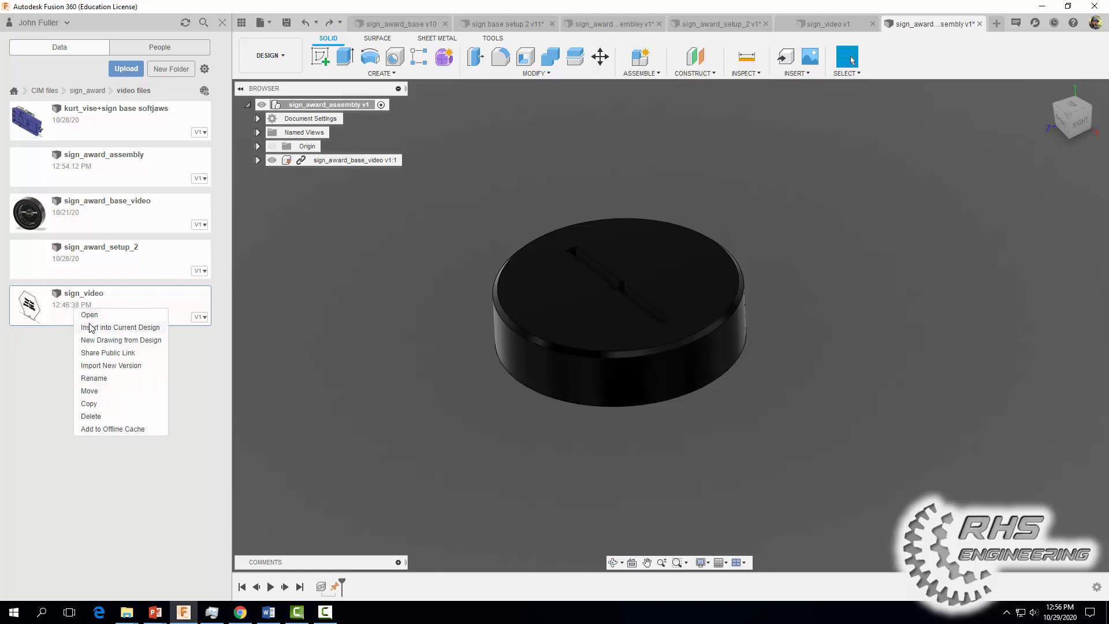
left_click(93, 327)
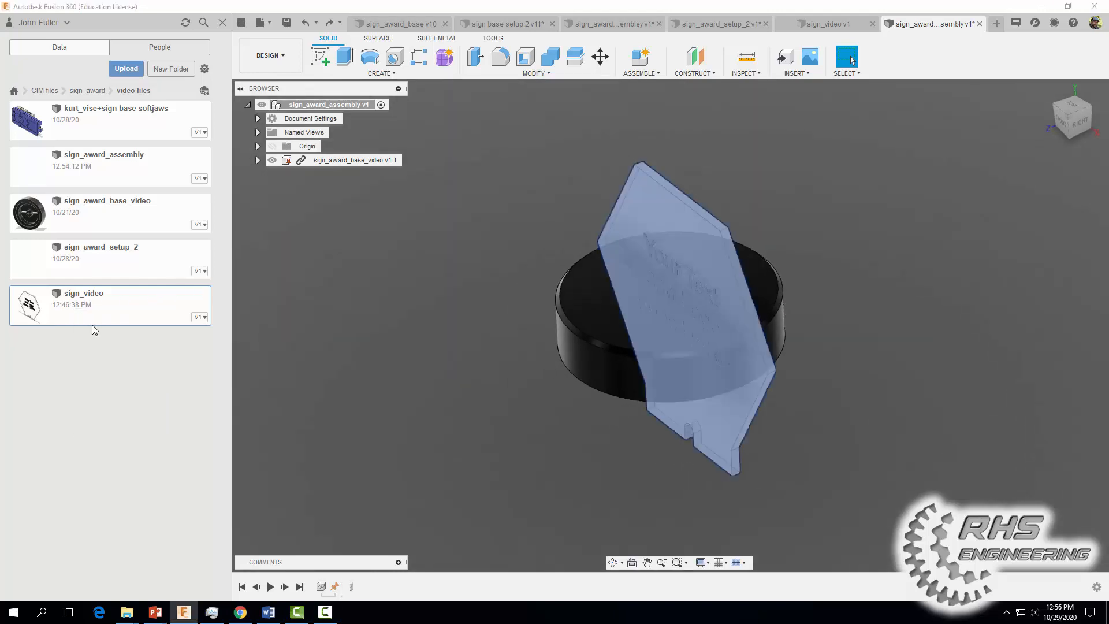
left_click_drag(684, 286, 679, 113)
left_click_drag(651, 148, 659, 105)
middle_click_drag(807, 250, 793, 336)
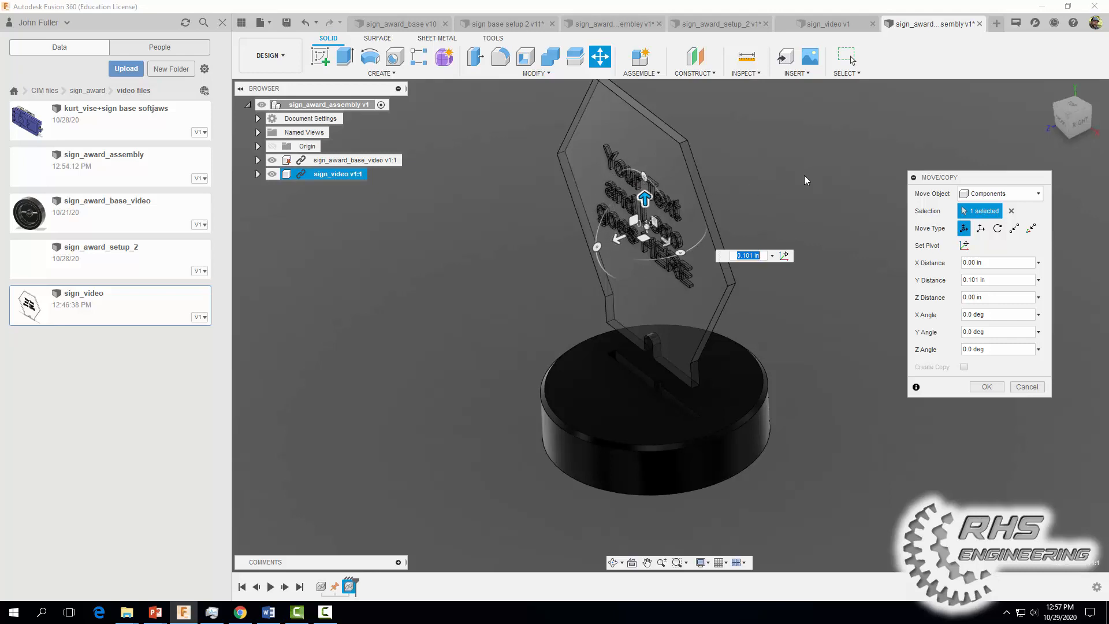
middle_click_drag(805, 175, 737, 176, "shift")
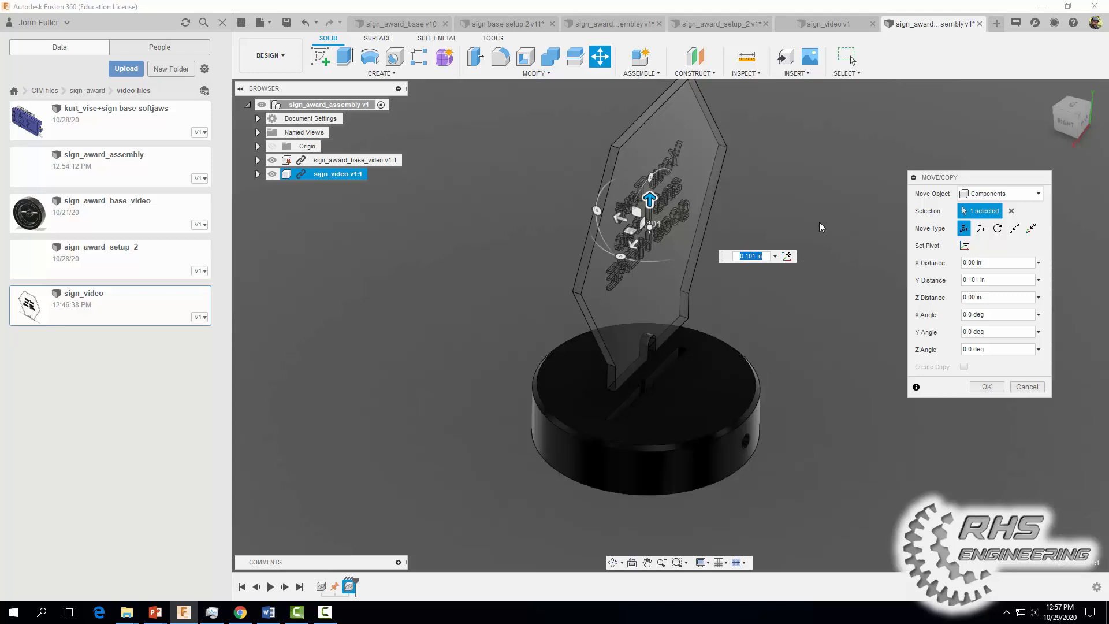
middle_click_drag(801, 204, 861, 184, "shift")
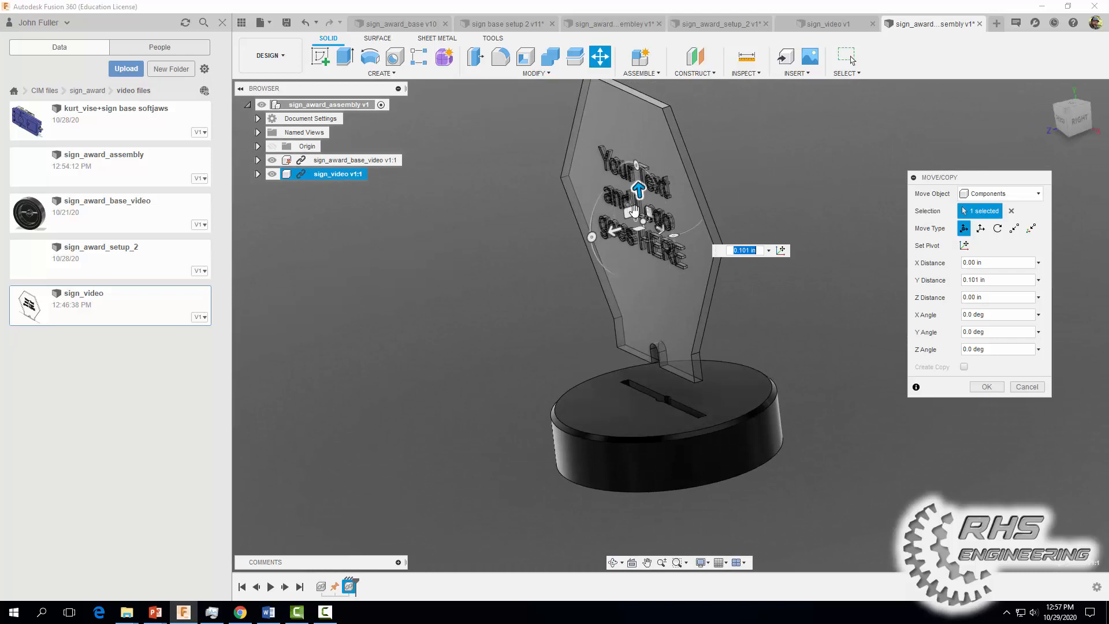
left_click(987, 387)
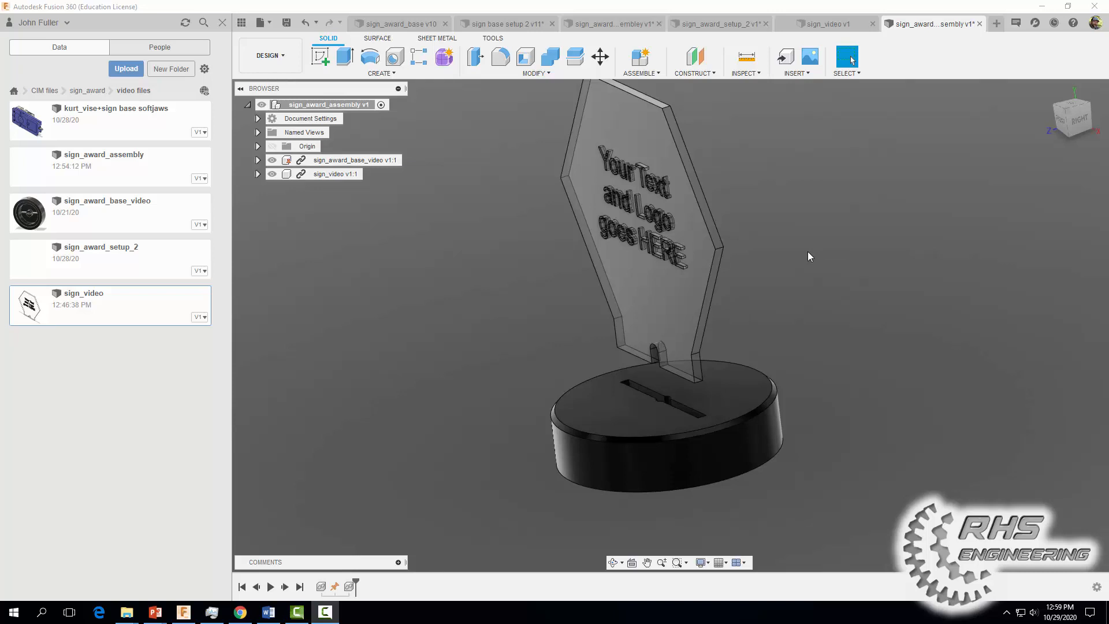
Step: Add a Rigid joint from the rear corner atop the sign's lower tab to the matching end corner of the base's slot
left_click(642, 73)
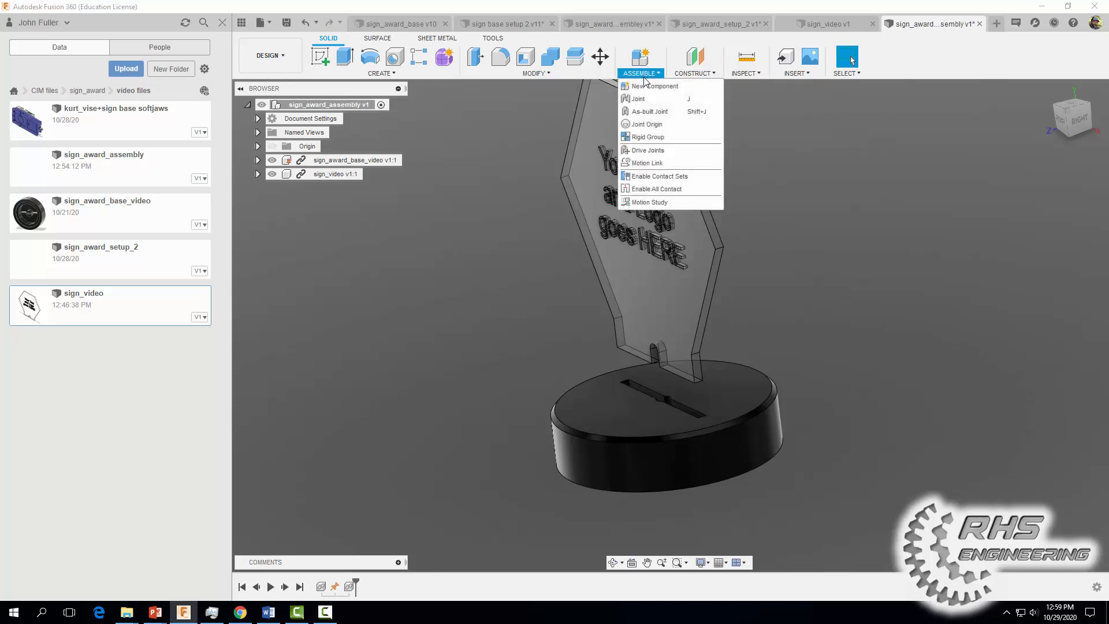
left_click(639, 98)
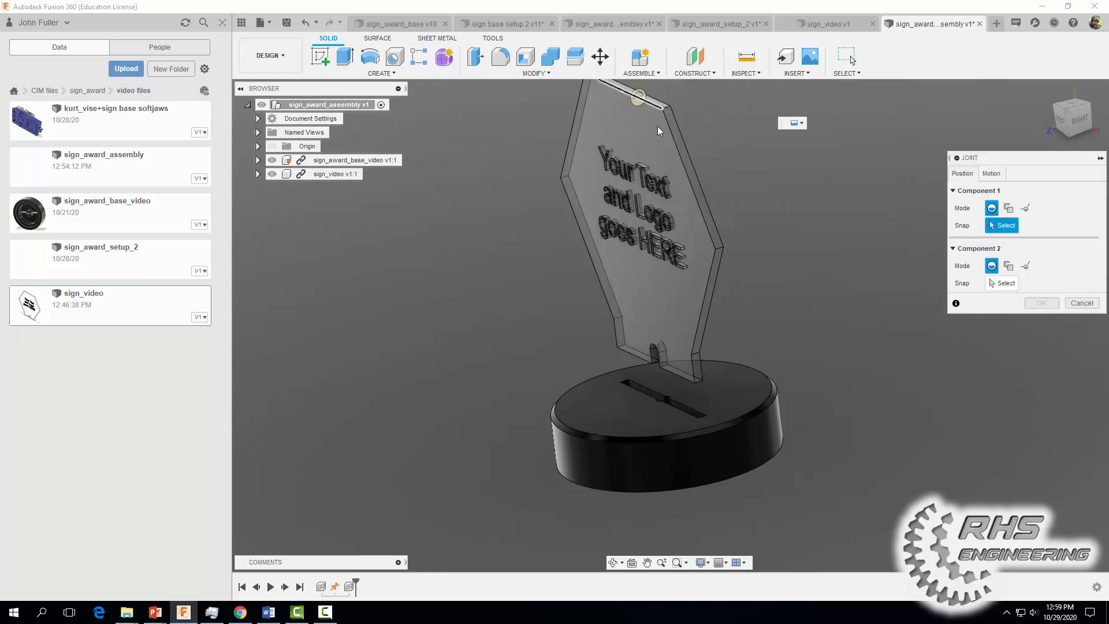
left_click(795, 124)
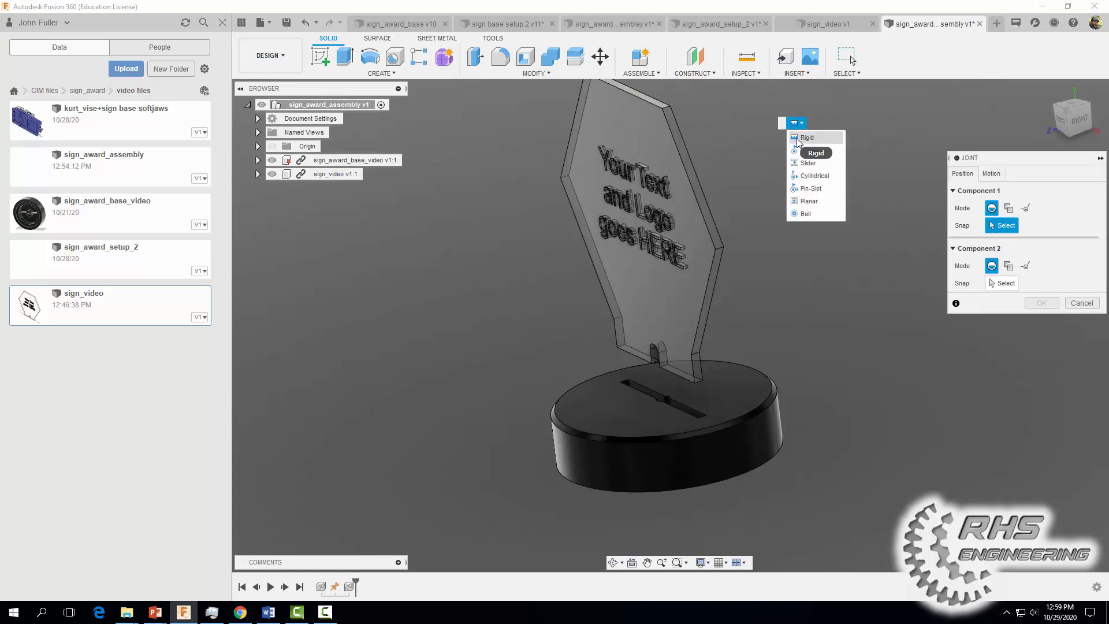
left_click(807, 138)
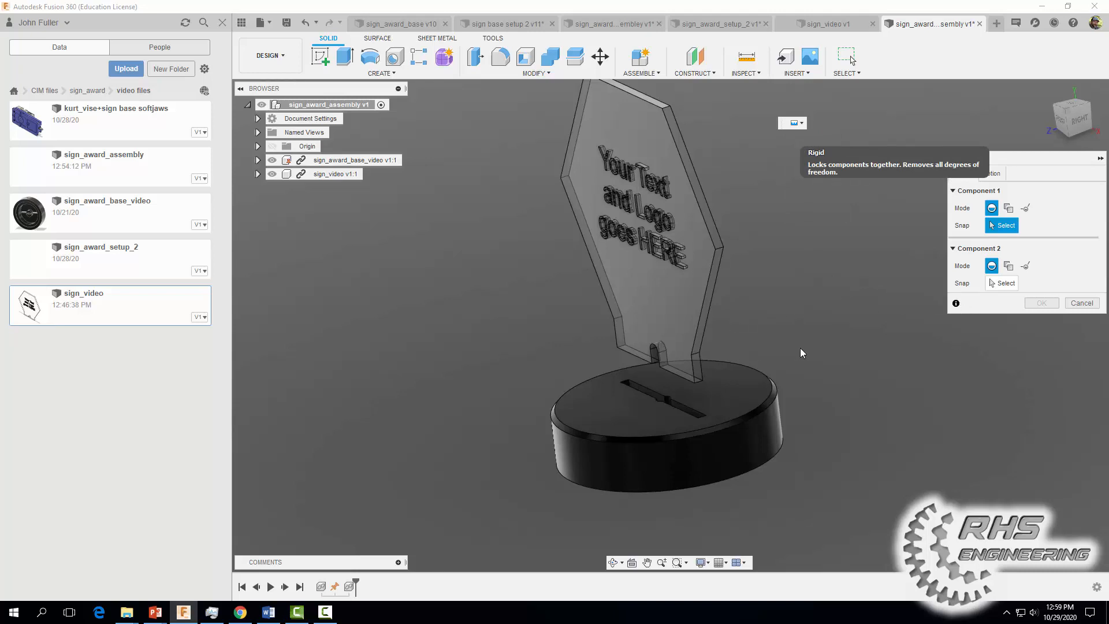
scroll(678, 374, "up", 3)
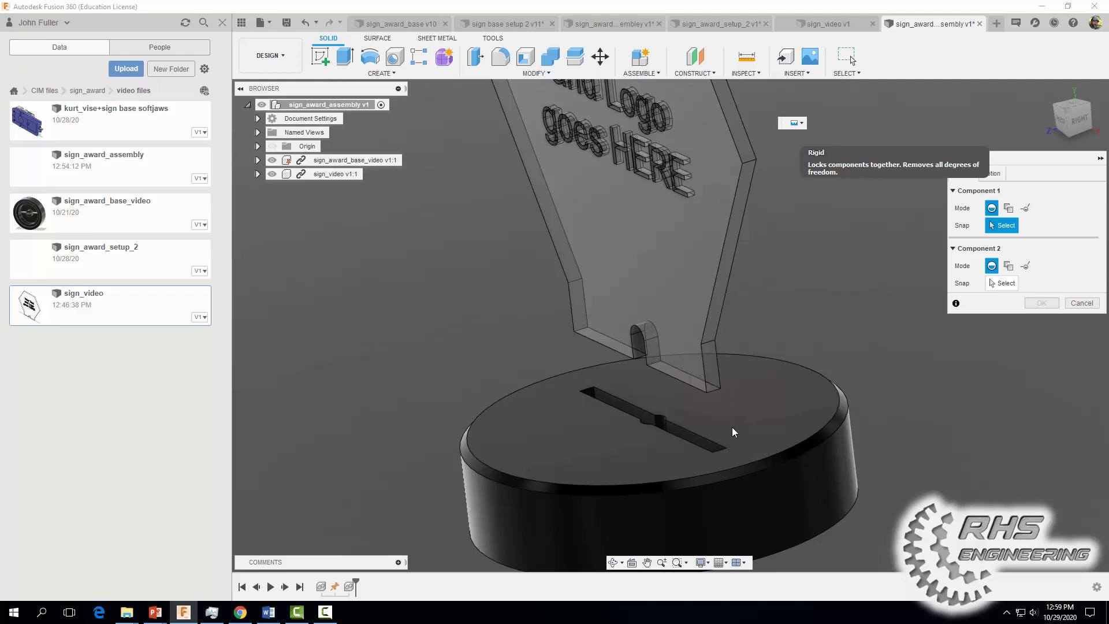
left_click(714, 340)
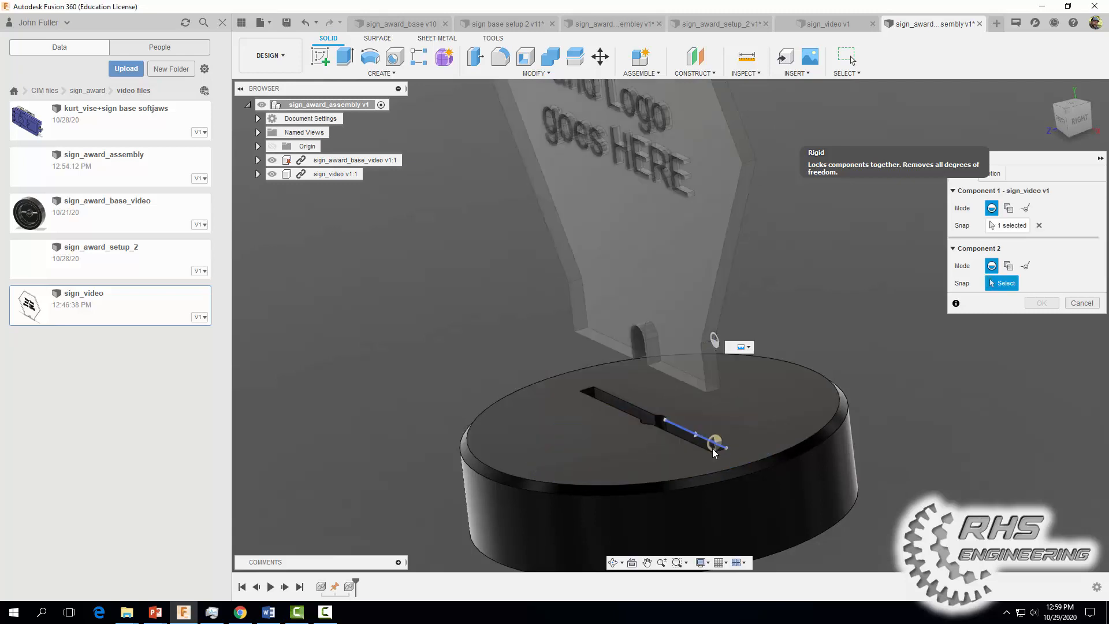
scroll(726, 450, "up", 2)
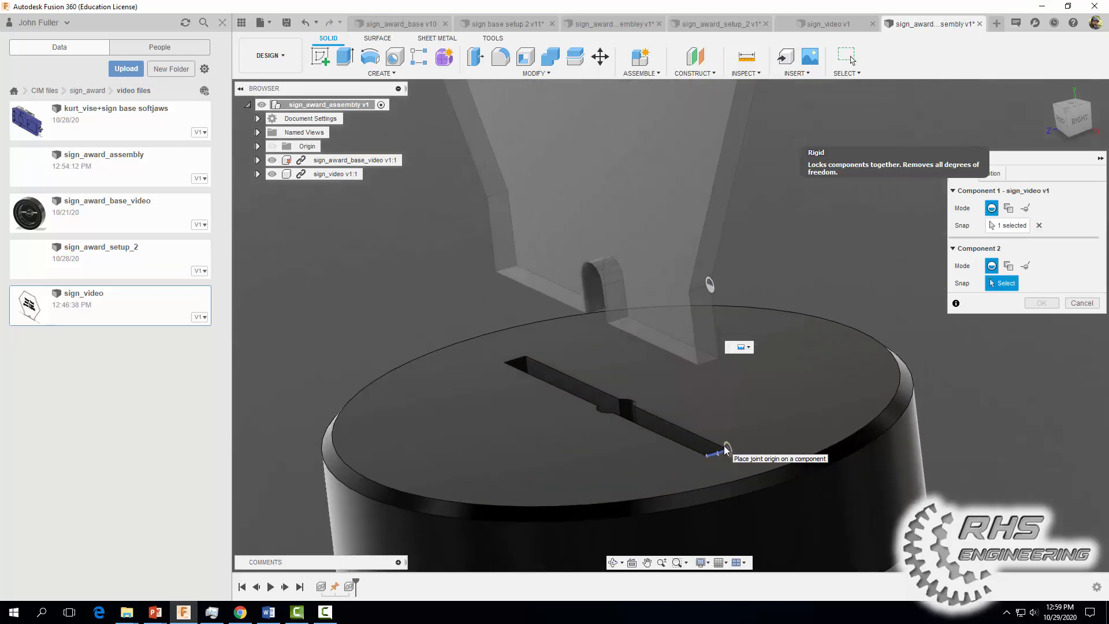
scroll(726, 450, "up", 2)
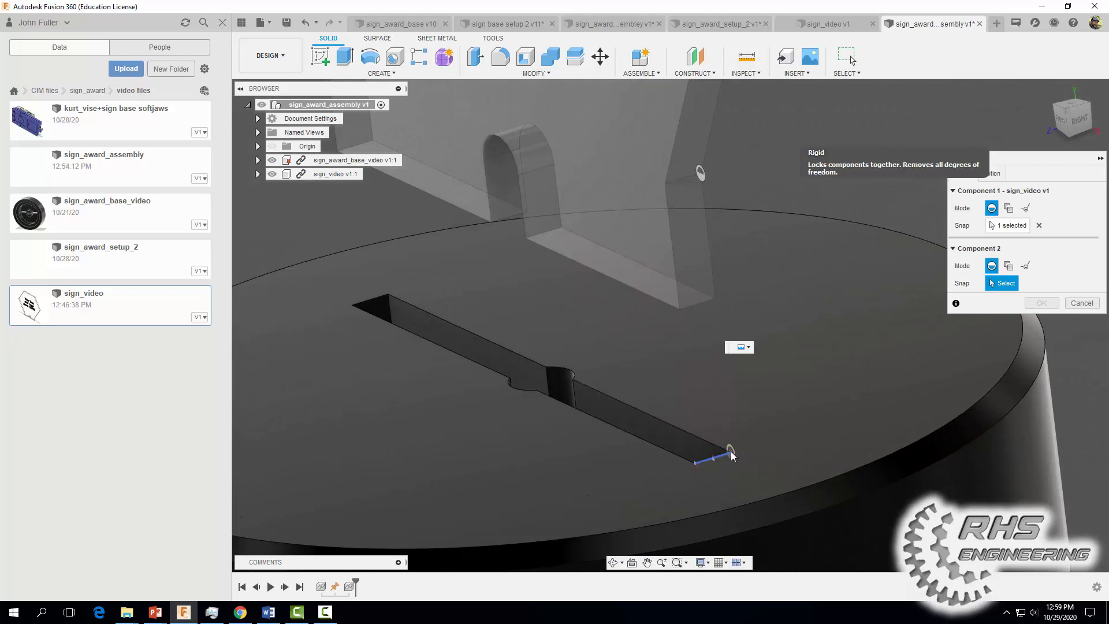
left_click(731, 454)
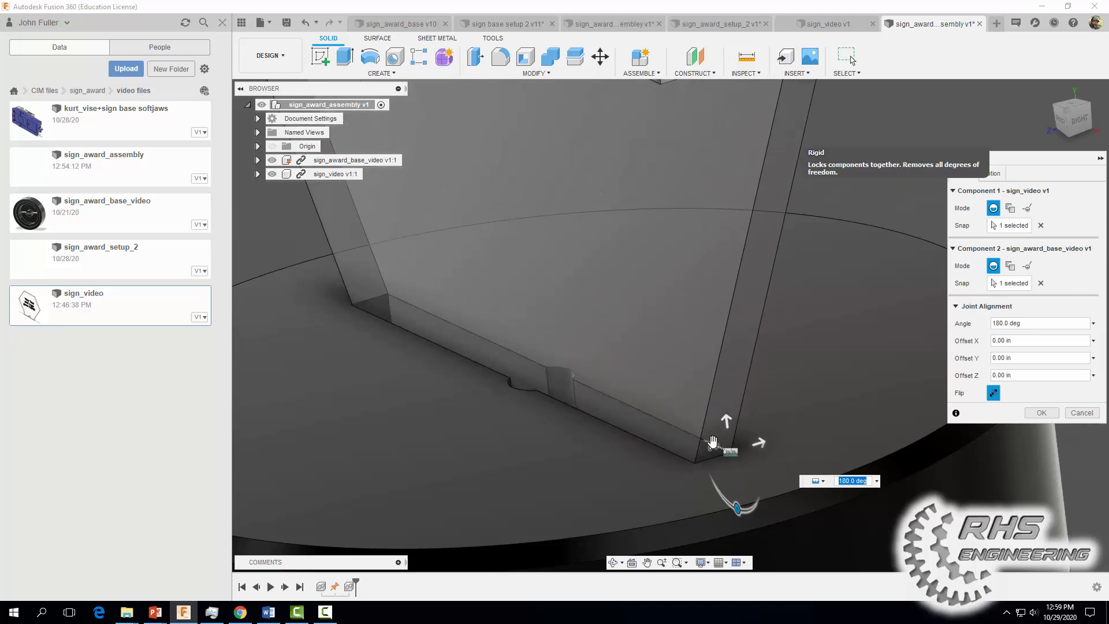
scroll(731, 457, "down", 5)
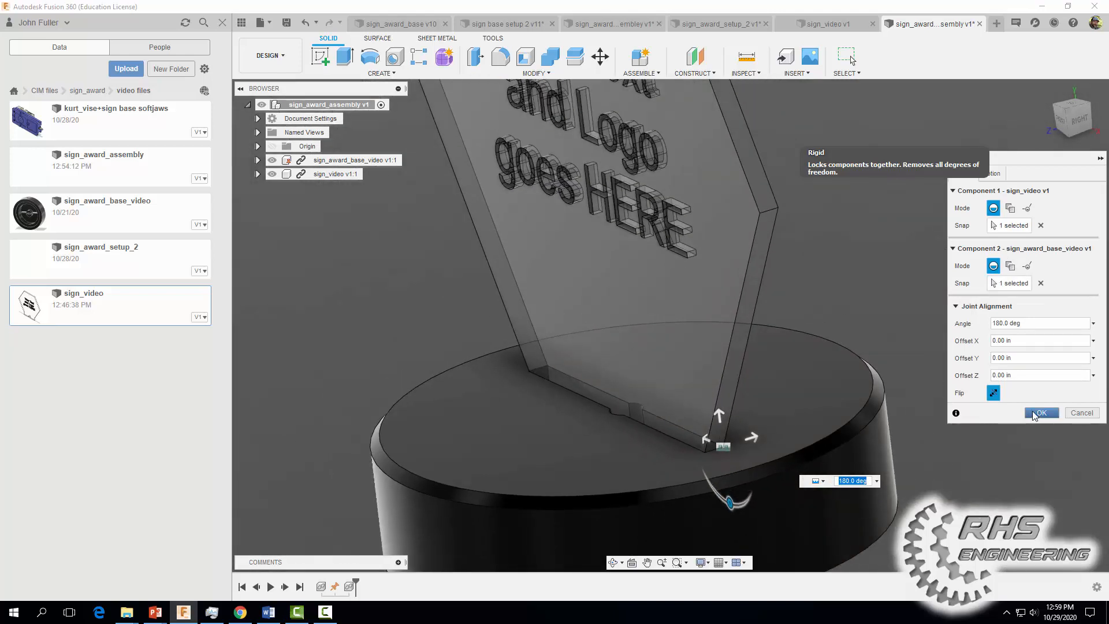
left_click(1035, 413)
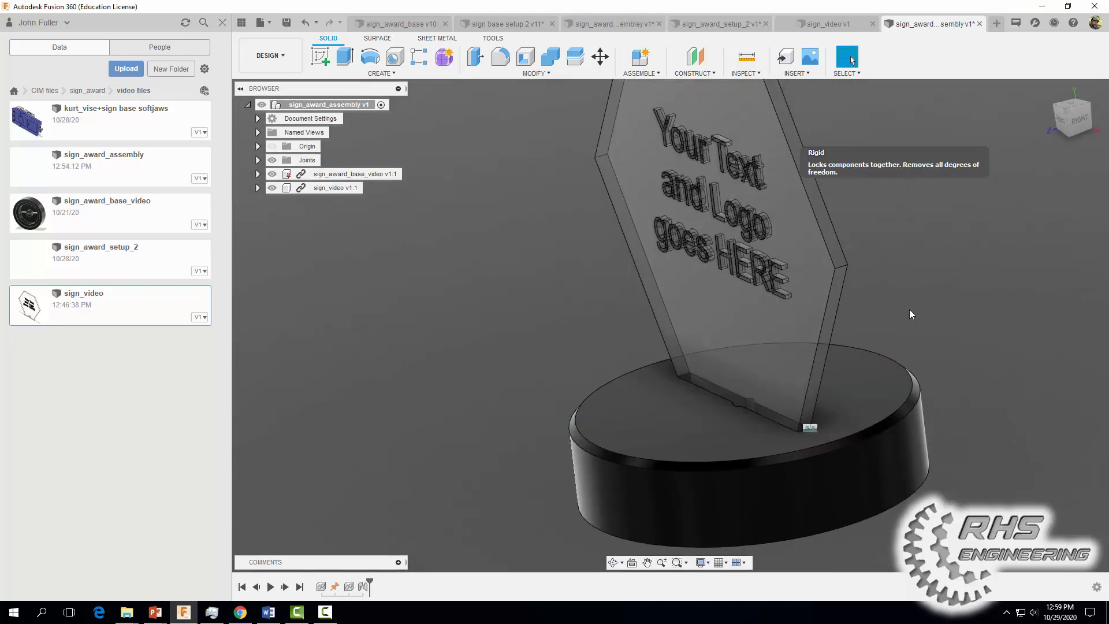
Step: Save the jointed assembly as a new version and switch it to the Animation workspace
middle_click_drag(904, 323, 833, 436, "shift")
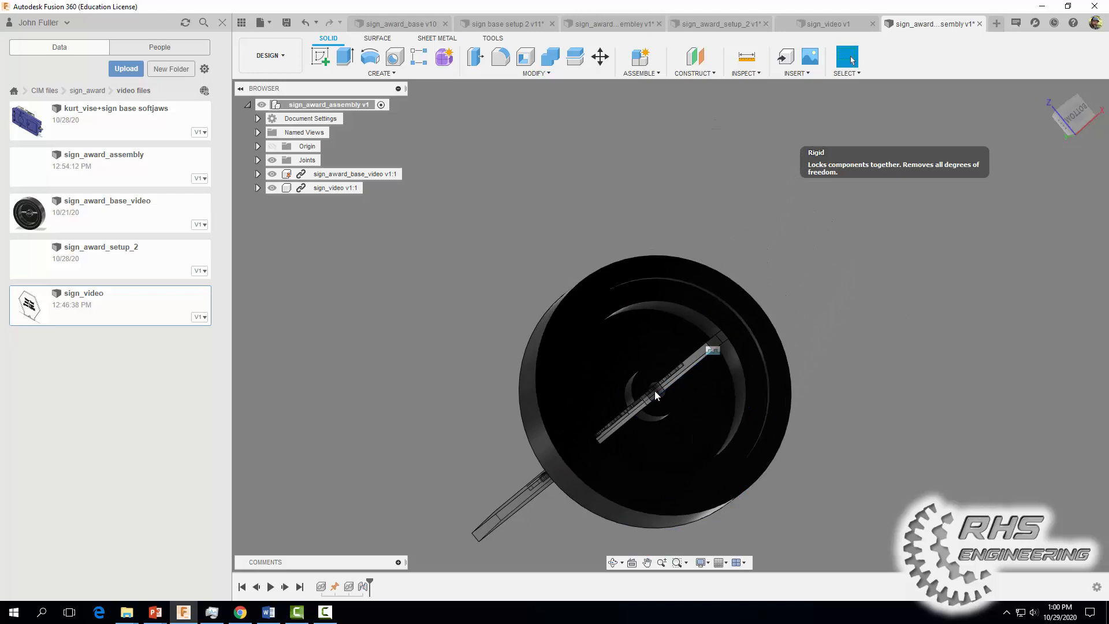
middle_click_drag(867, 366, 875, 414, "shift")
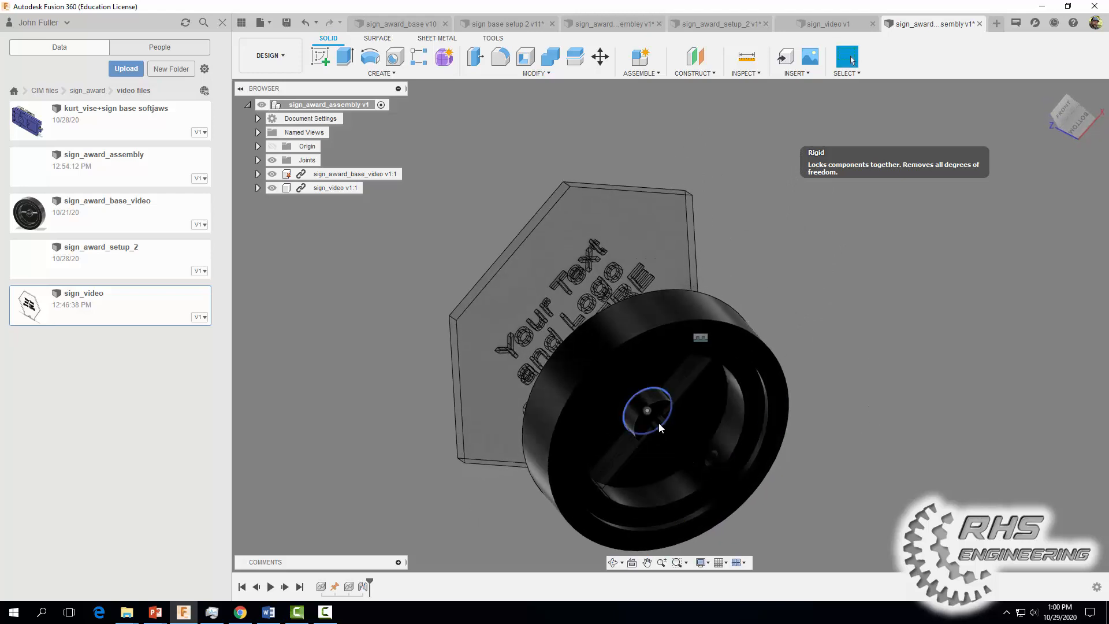
scroll(659, 425, "up", 6)
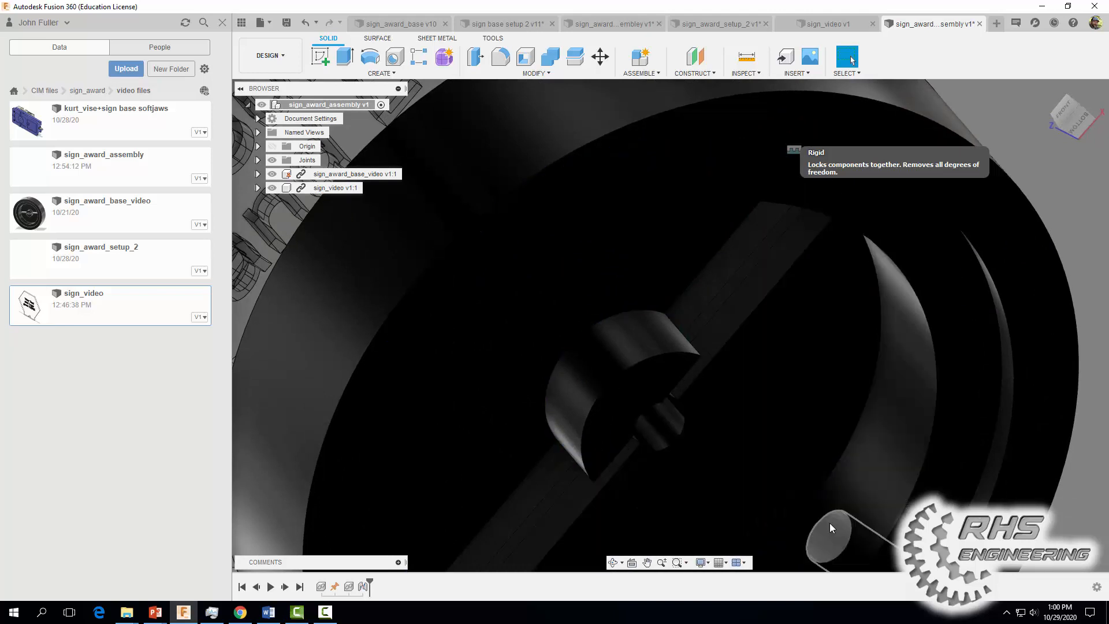
scroll(830, 524, "down", 5)
middle_click_drag(909, 360, 858, 381, "shift")
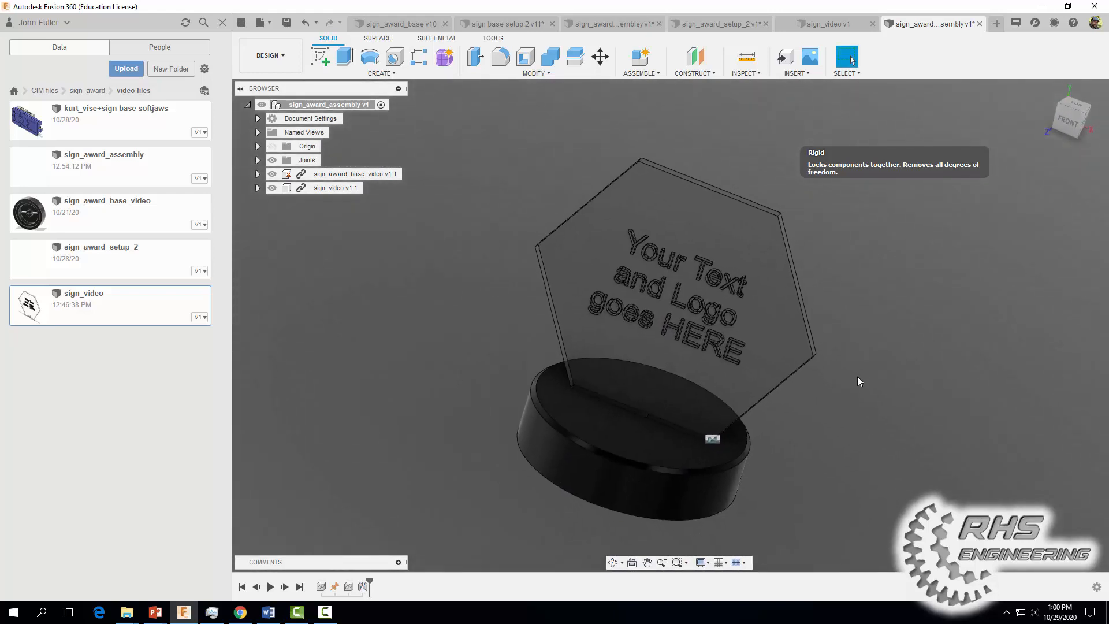
left_click(286, 25)
left_click(552, 324)
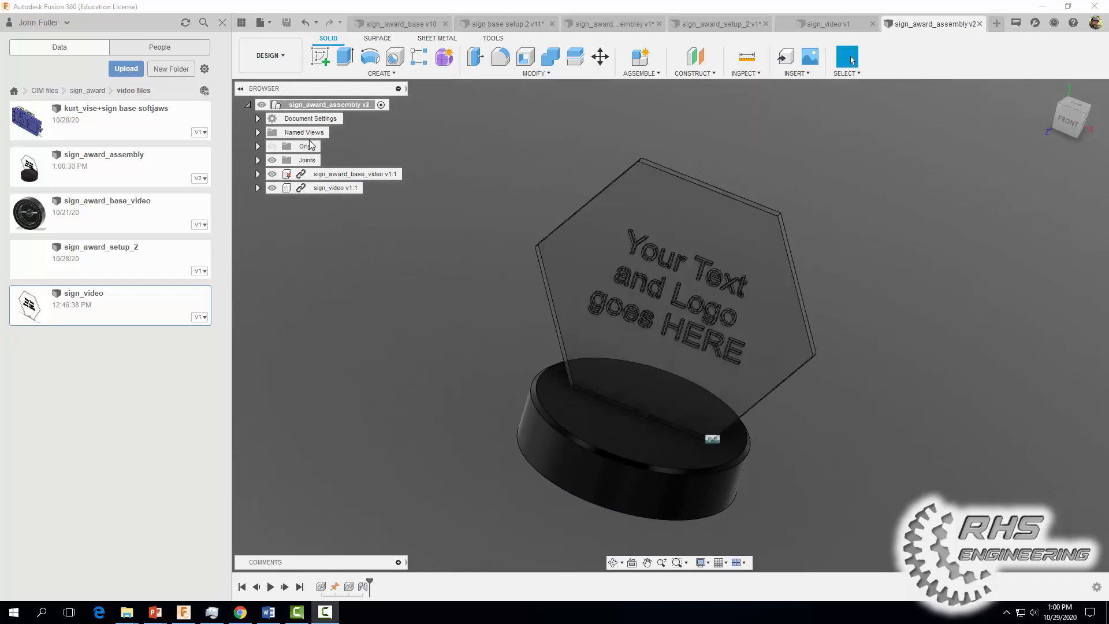
left_click(269, 55)
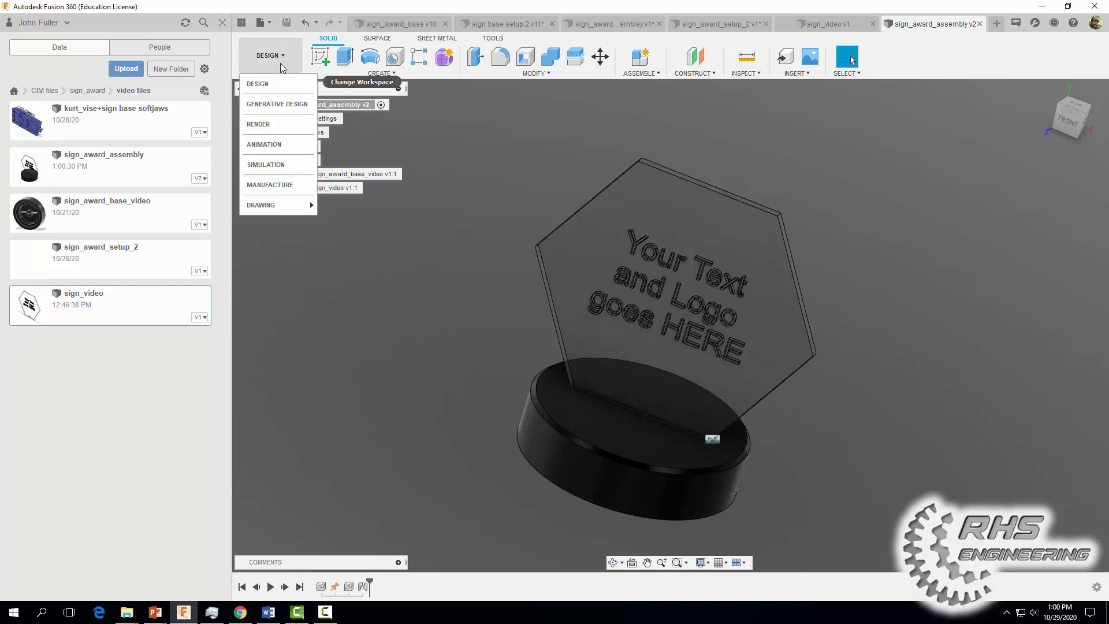
left_click(263, 145)
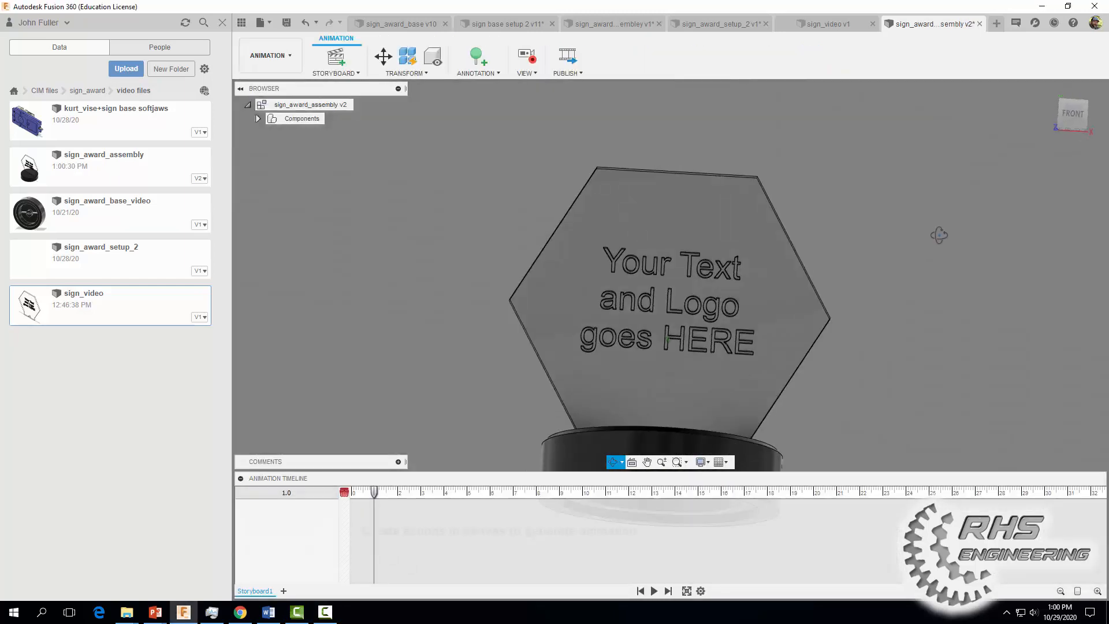
Step: Raise the sign straight up out of the base slot by 2.098 in with Transform Components, keeping X and Z at zero
left_click_drag(939, 235, 909, 257)
middle_click_drag(909, 258, 892, 298, "shift")
middle_click_drag(876, 350, 869, 298)
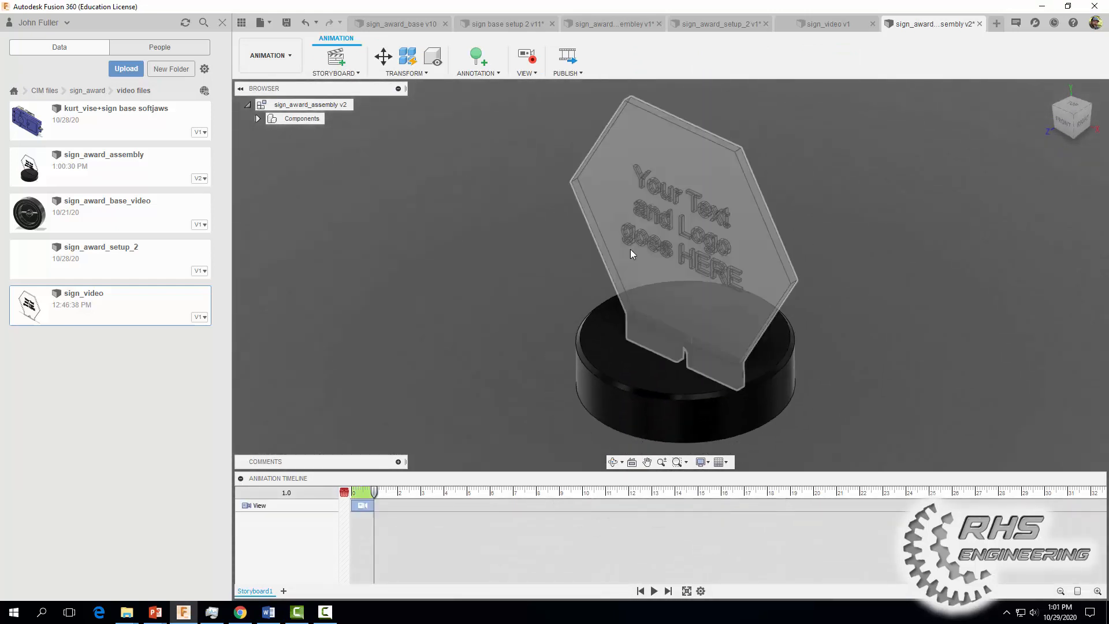
left_click(383, 56)
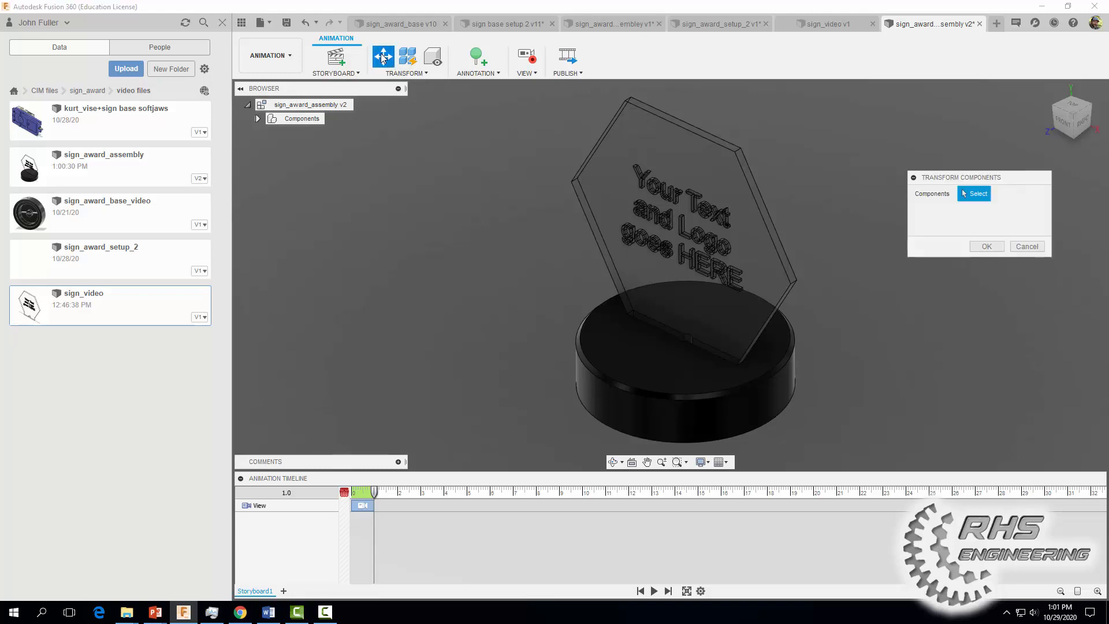
left_click(652, 241)
left_click(653, 238)
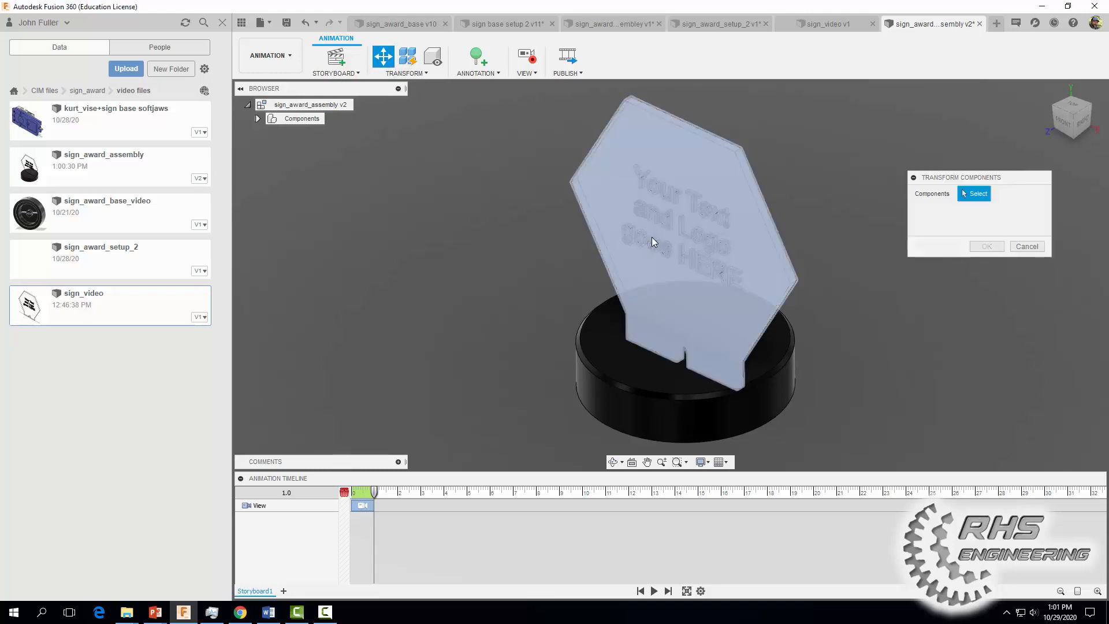
left_click_drag(683, 211, 705, 87)
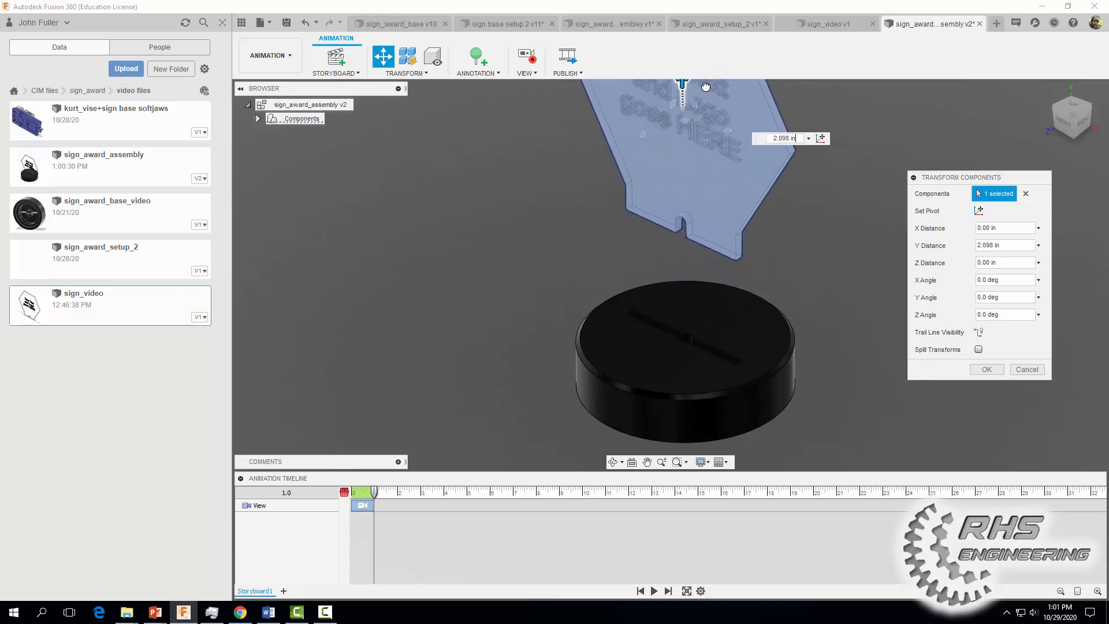
scroll(807, 279, "down", 1)
middle_click_drag(807, 280, 747, 322)
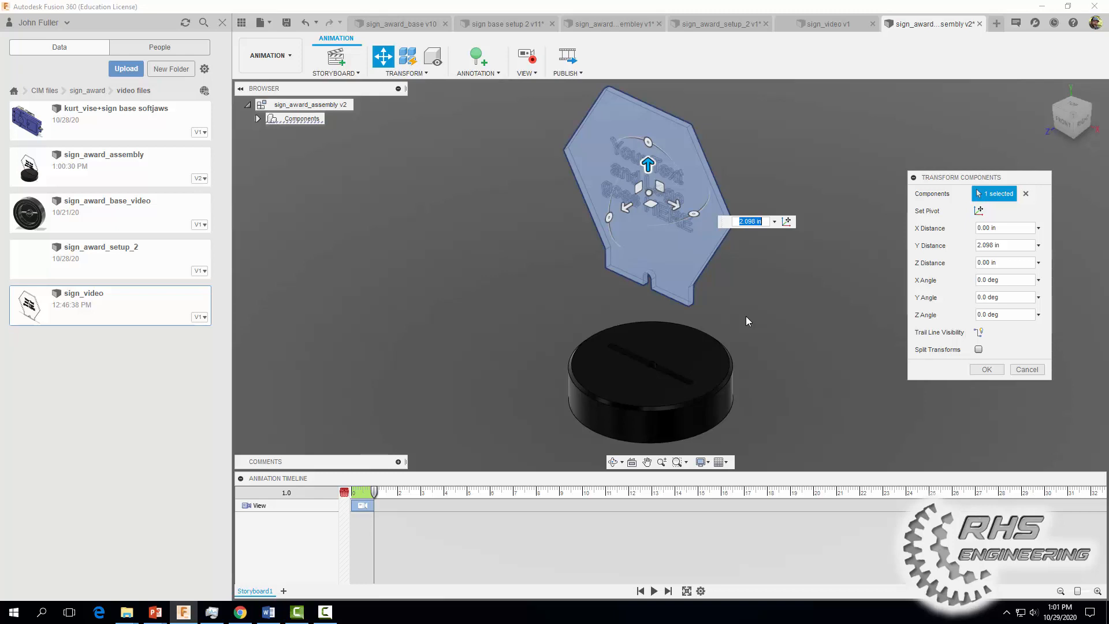
left_click(985, 370)
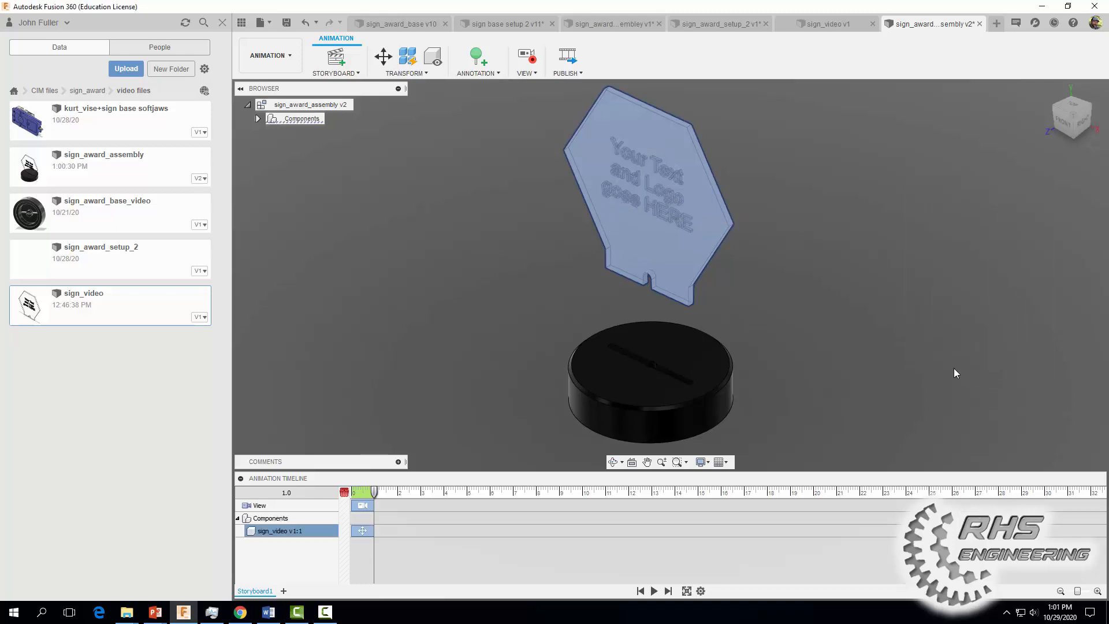
left_click(775, 304)
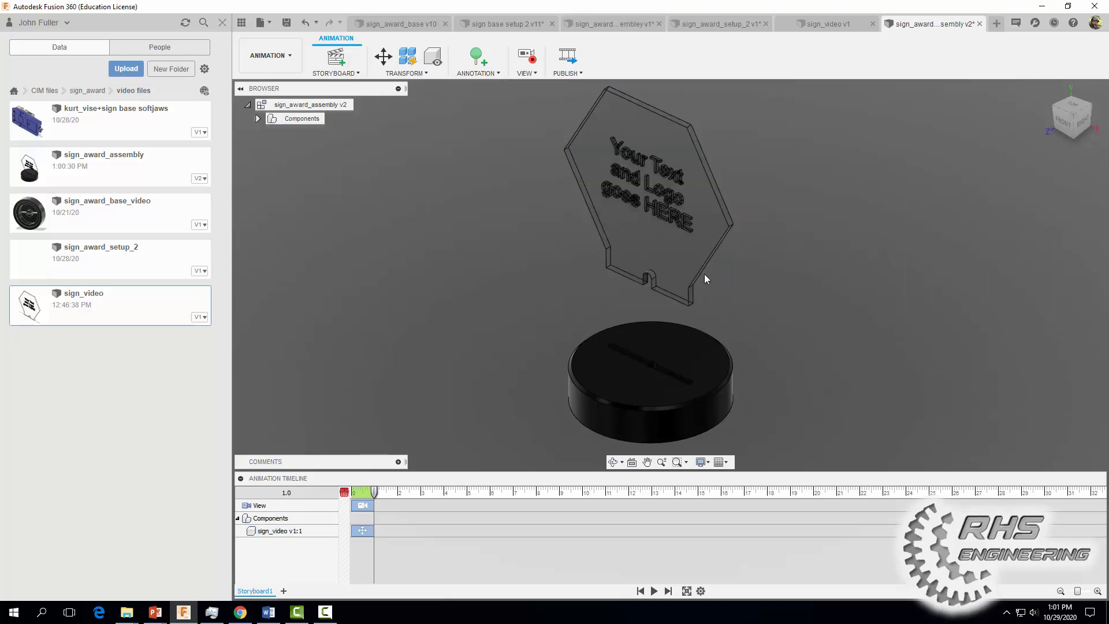
Step: Turn on the trail lines for the raised sign and play back the storyboard
right_click(677, 269)
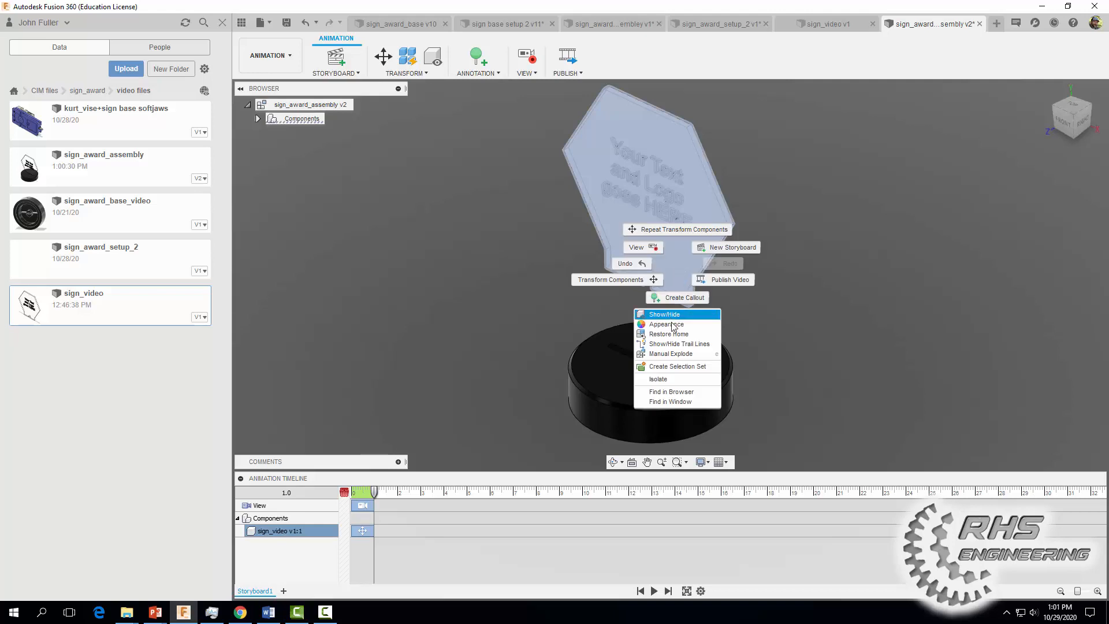
left_click(678, 344)
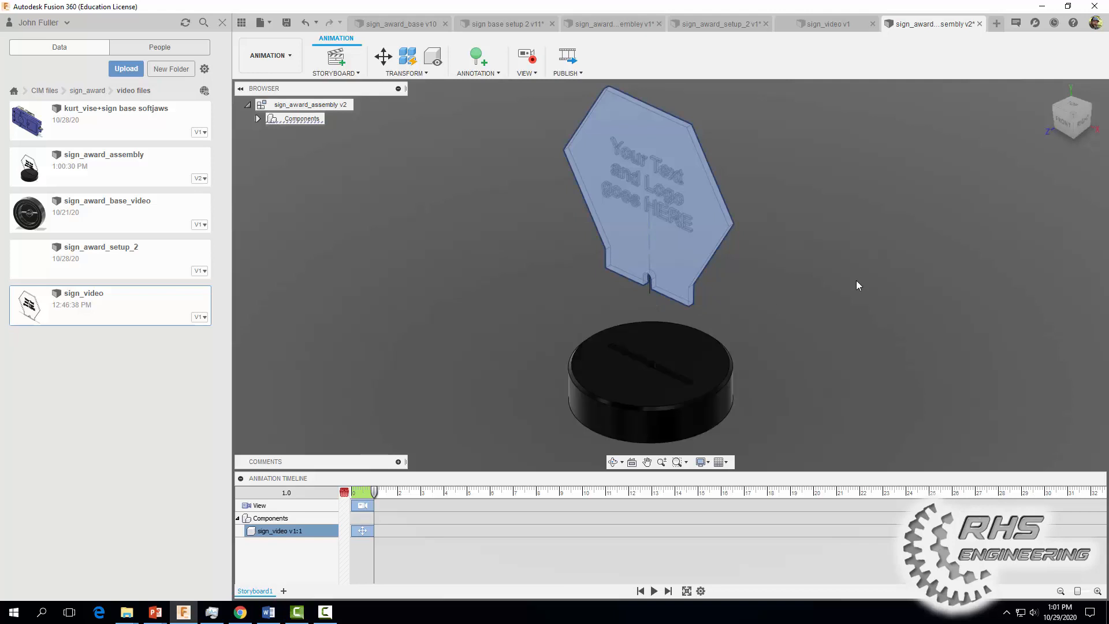
left_click(654, 591)
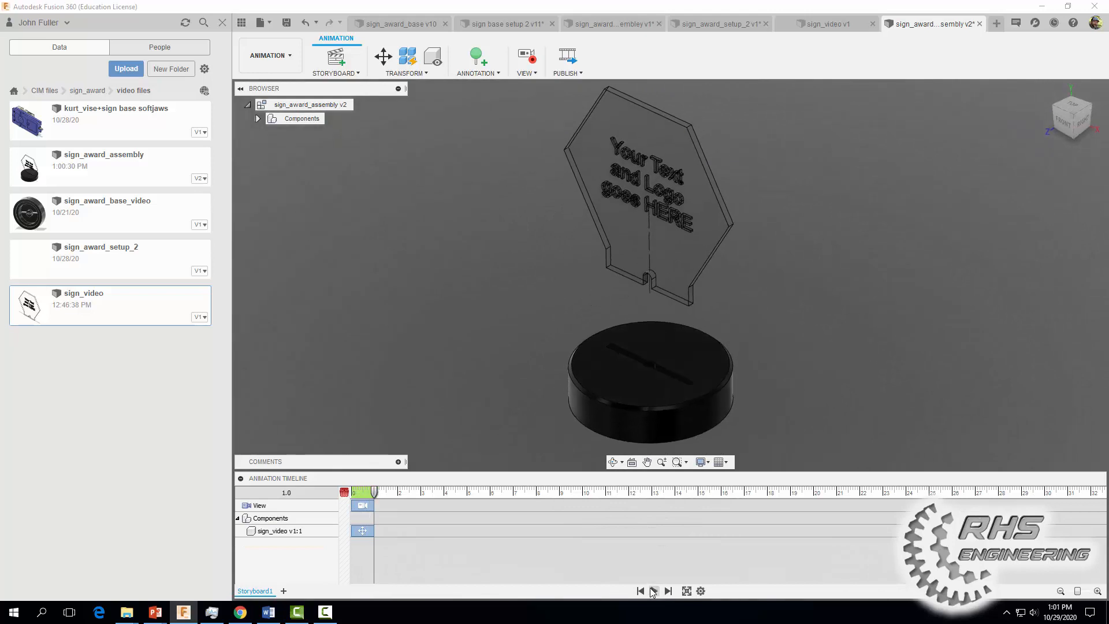
Step: Delete the recorded camera View actions from the animation timeline and replay the storyboard with only the sign's movement
right_click(366, 508)
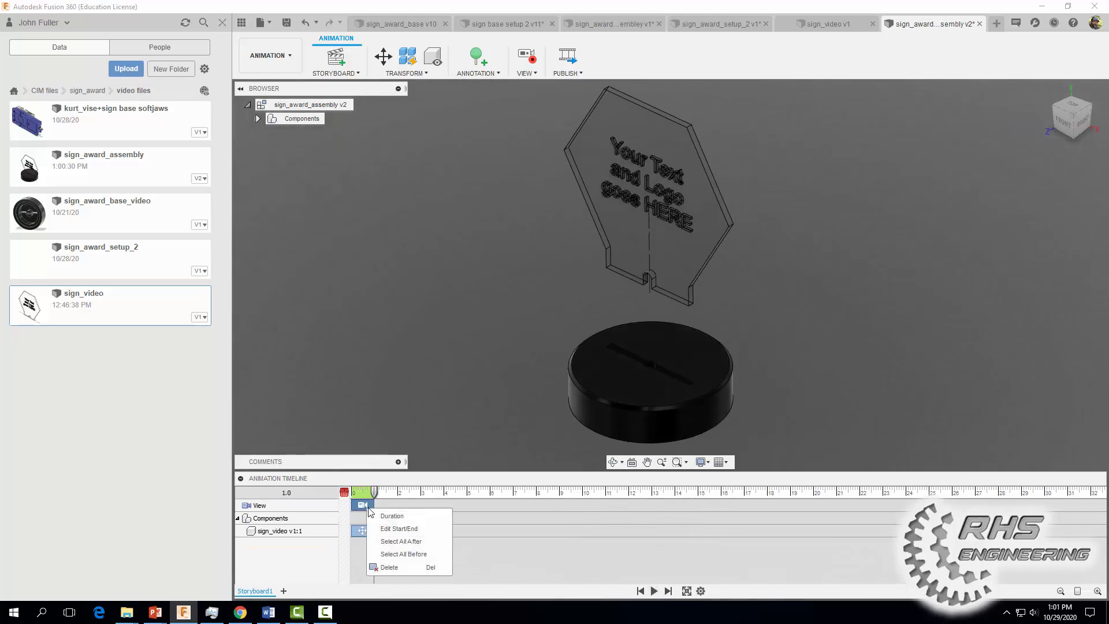
left_click(387, 567)
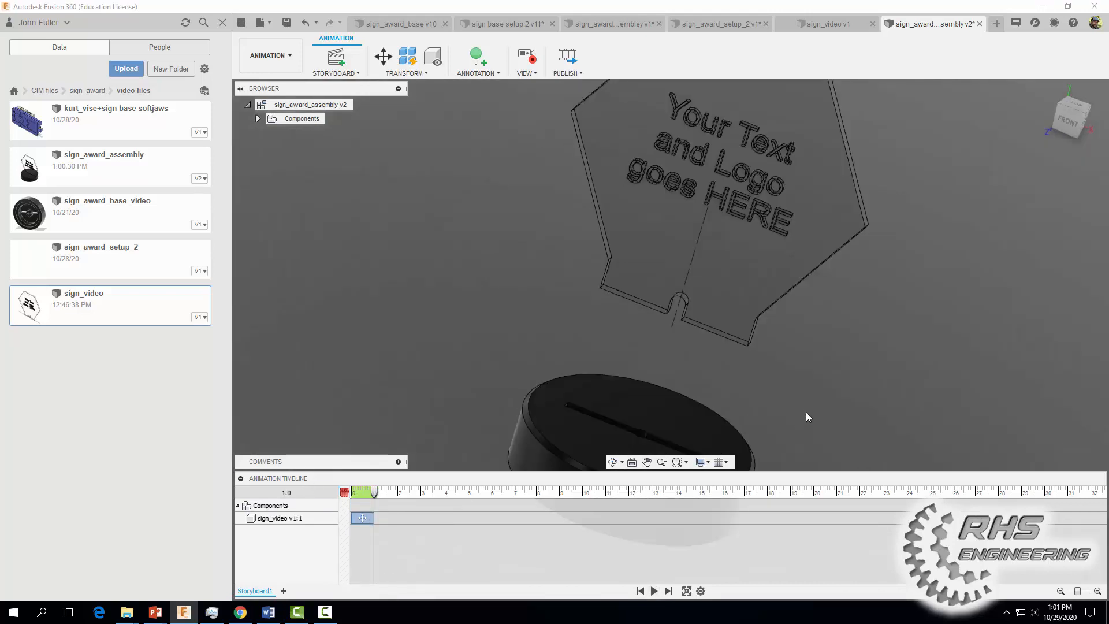
middle_click_drag(792, 402, 746, 469, "shift")
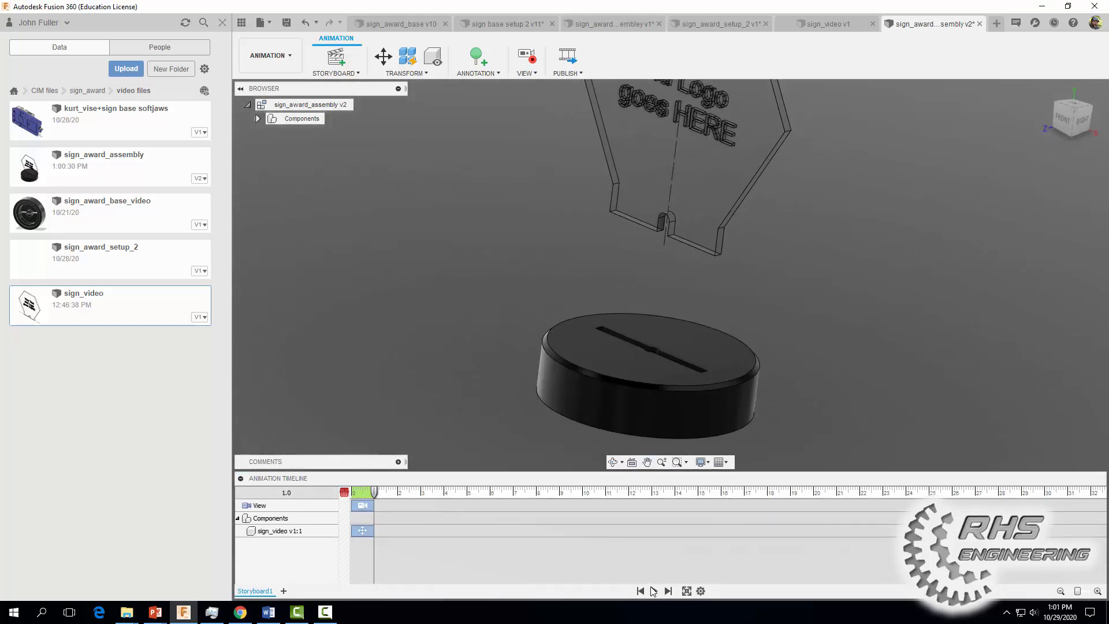
left_click(654, 592)
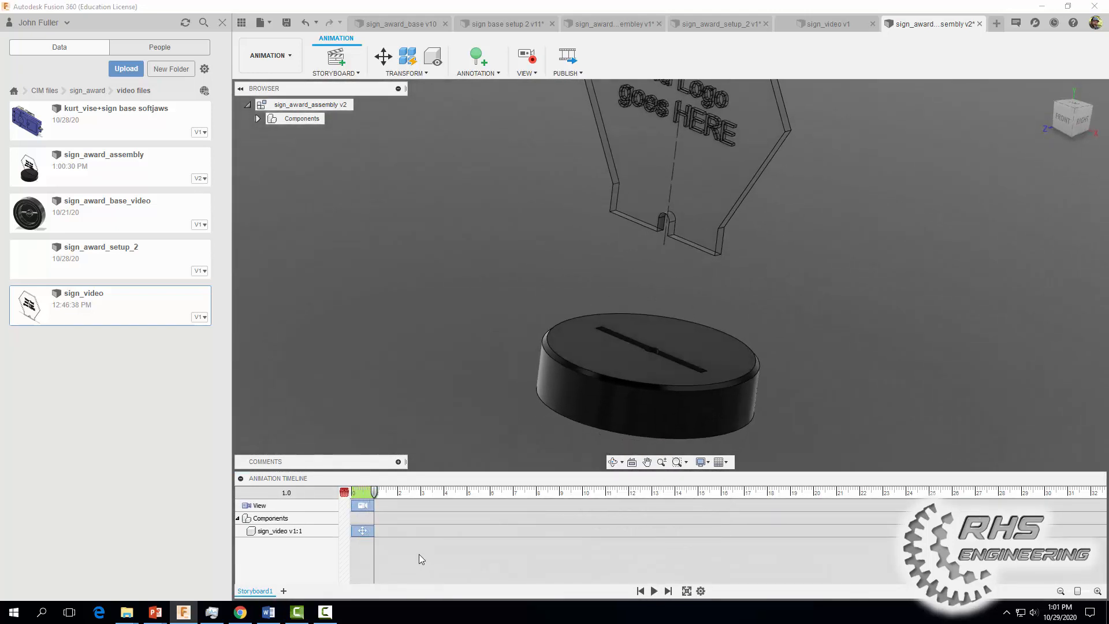
right_click(362, 506)
left_click(382, 561)
left_click(653, 592)
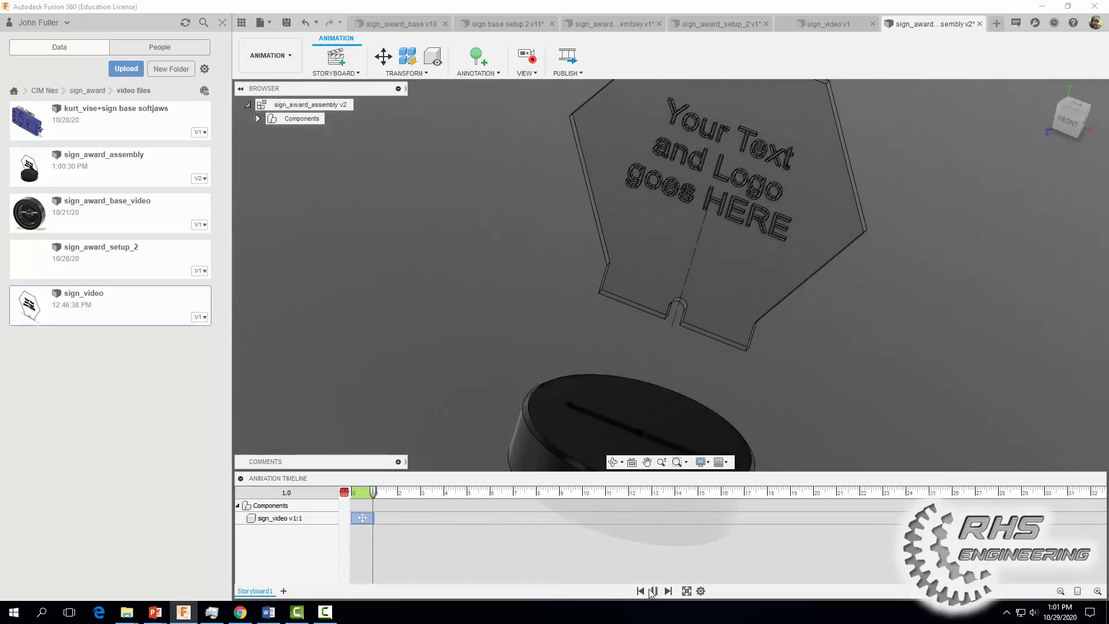
Step: Create a new drawing from the animation's Storyboard1, using the ASME standard, inch units and sheet size A (11in x 8.5in)
scroll(869, 333, "down", 1)
middle_click_drag(855, 395, 823, 326)
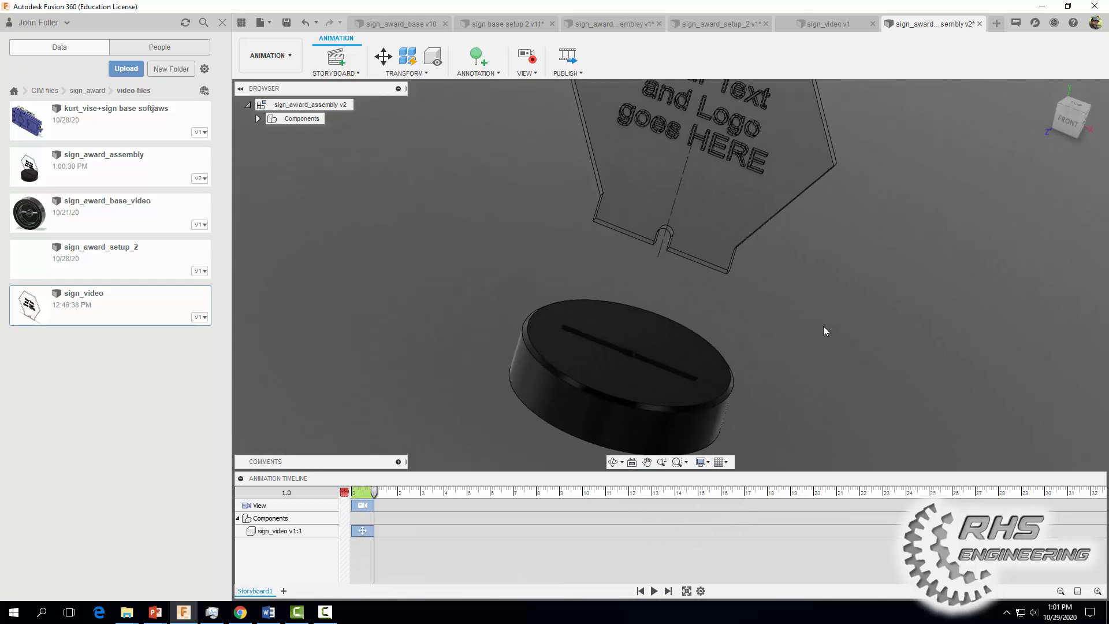
scroll(815, 395, "down", 2)
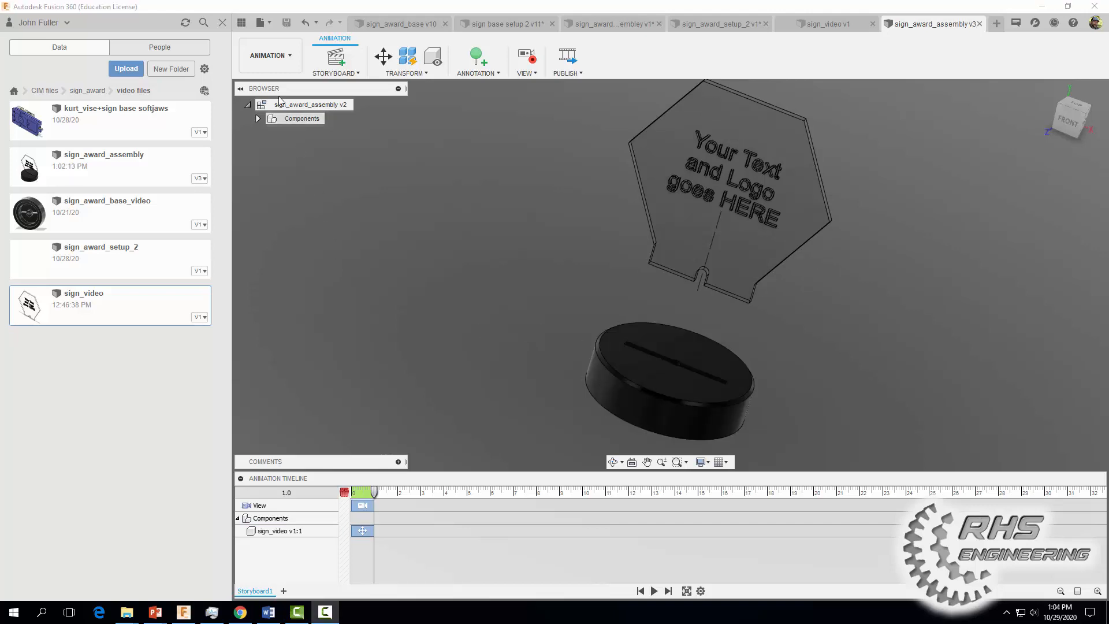
left_click(270, 58)
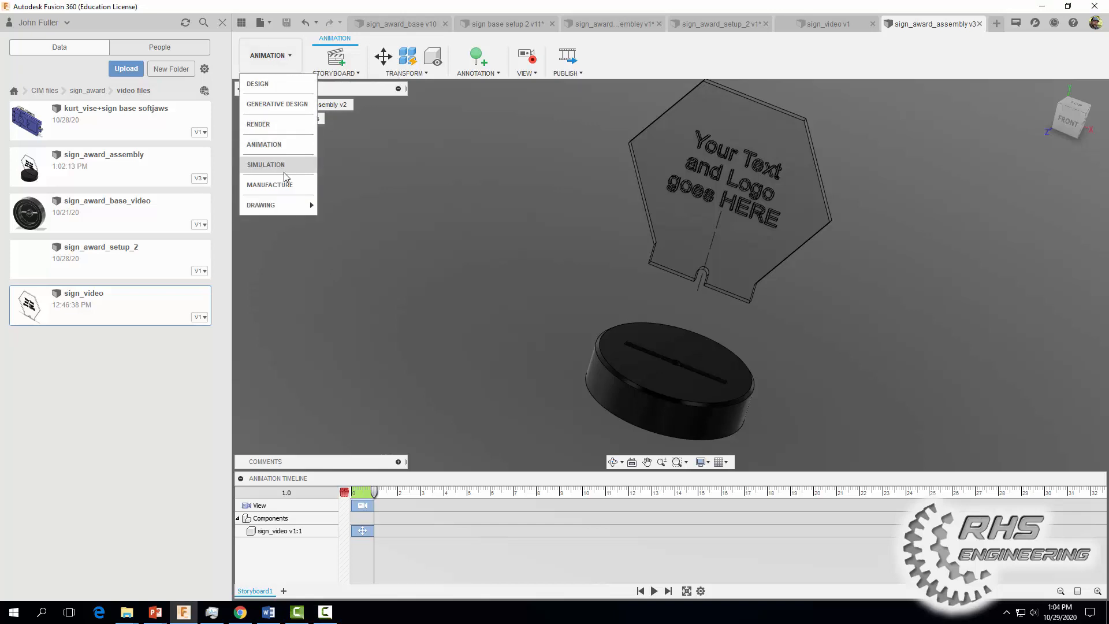
mouse_move(275, 206)
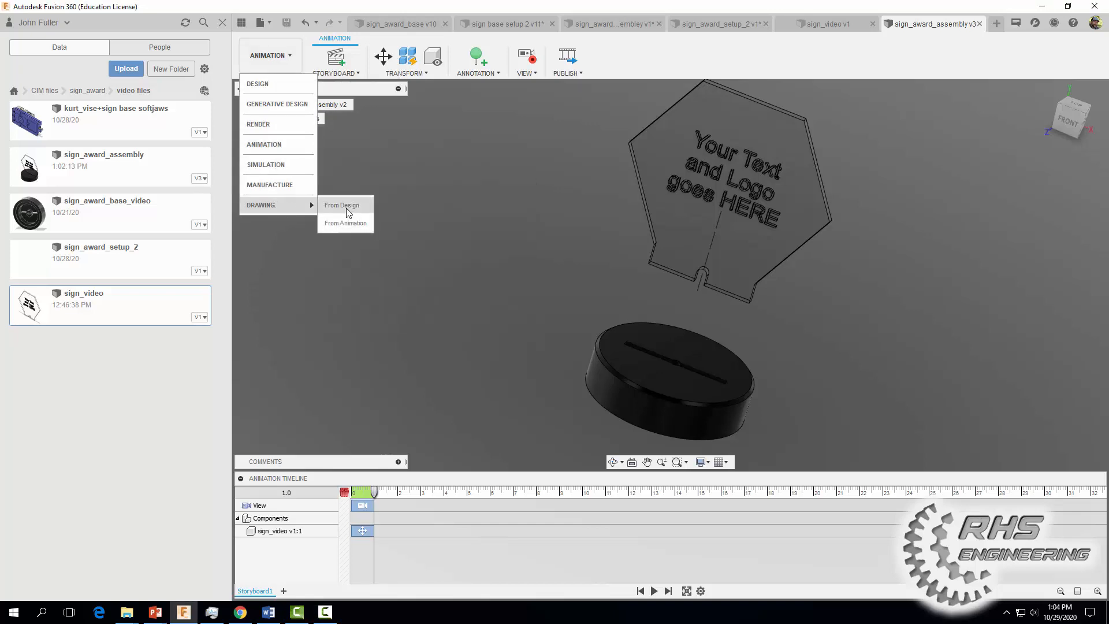
left_click(344, 223)
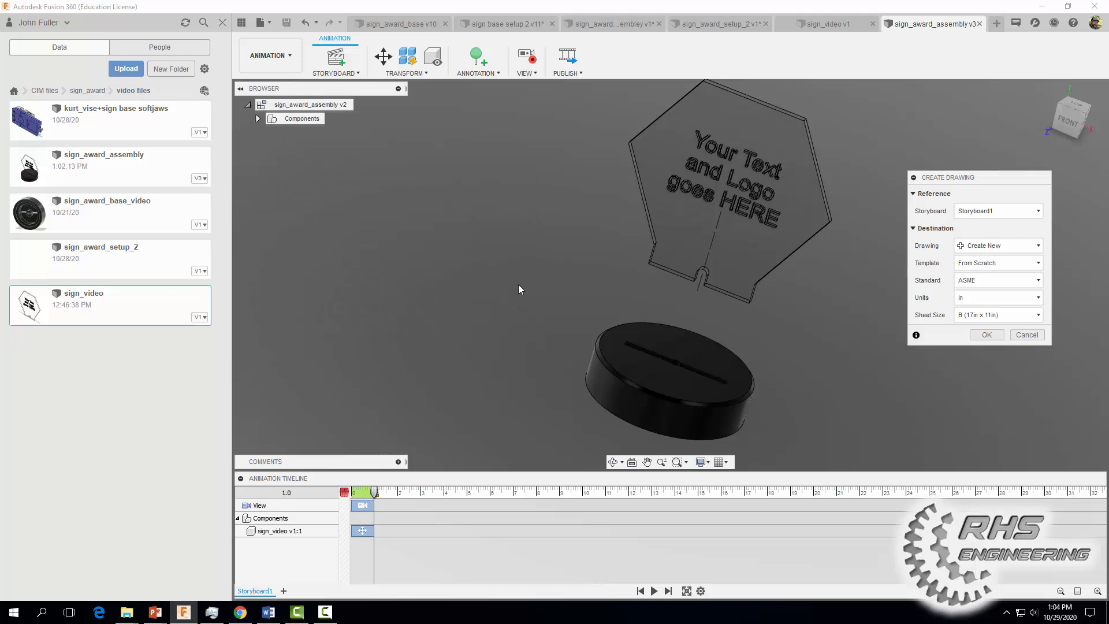
left_click(982, 316)
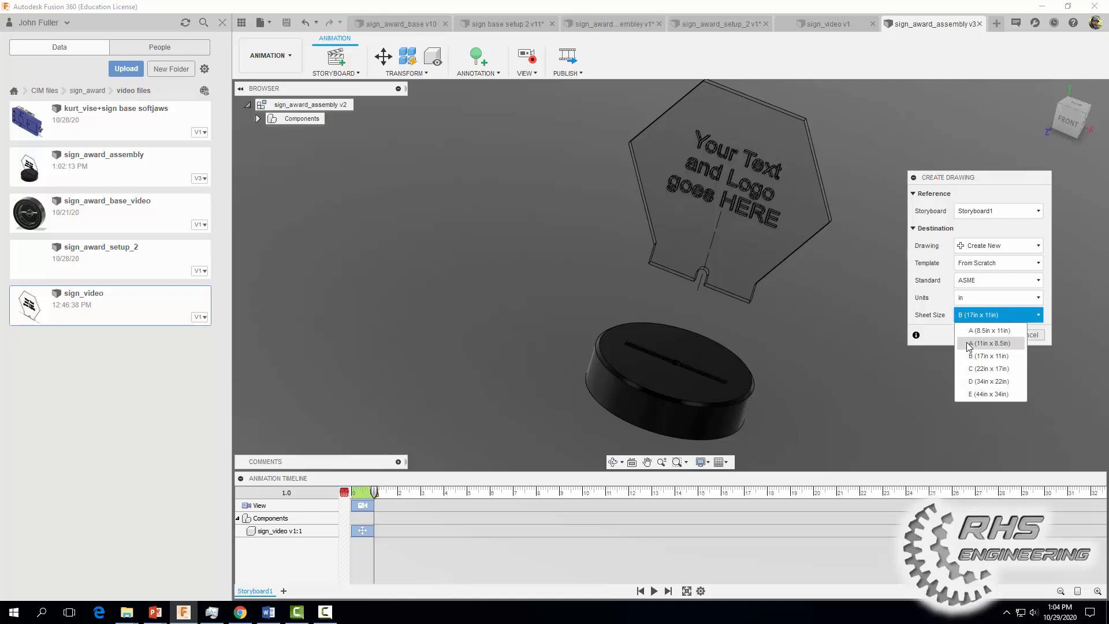
left_click(970, 344)
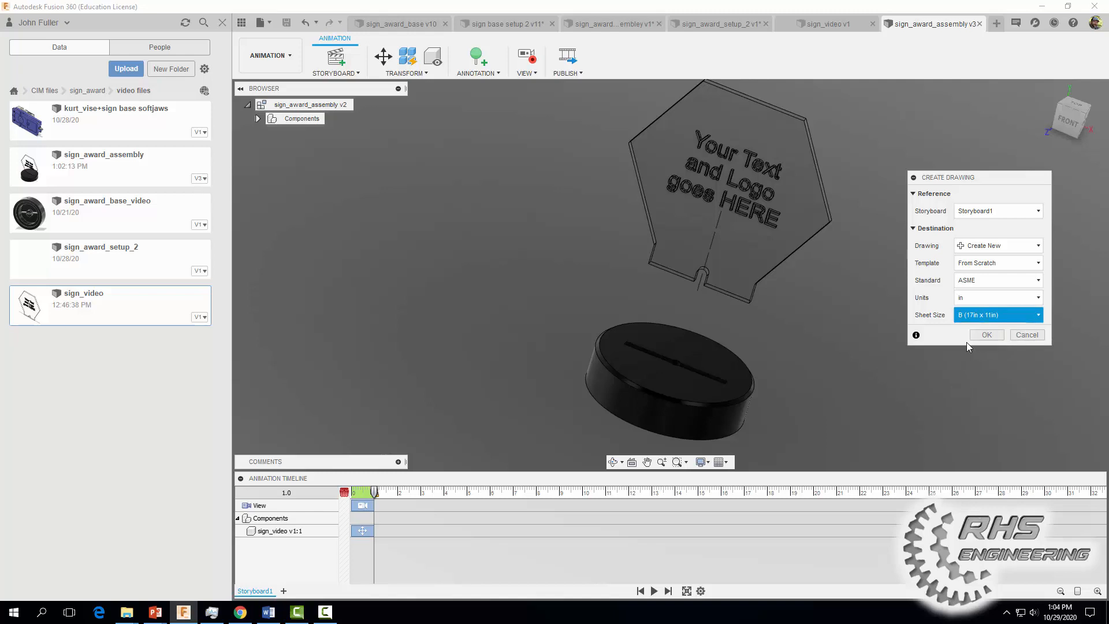
left_click(992, 335)
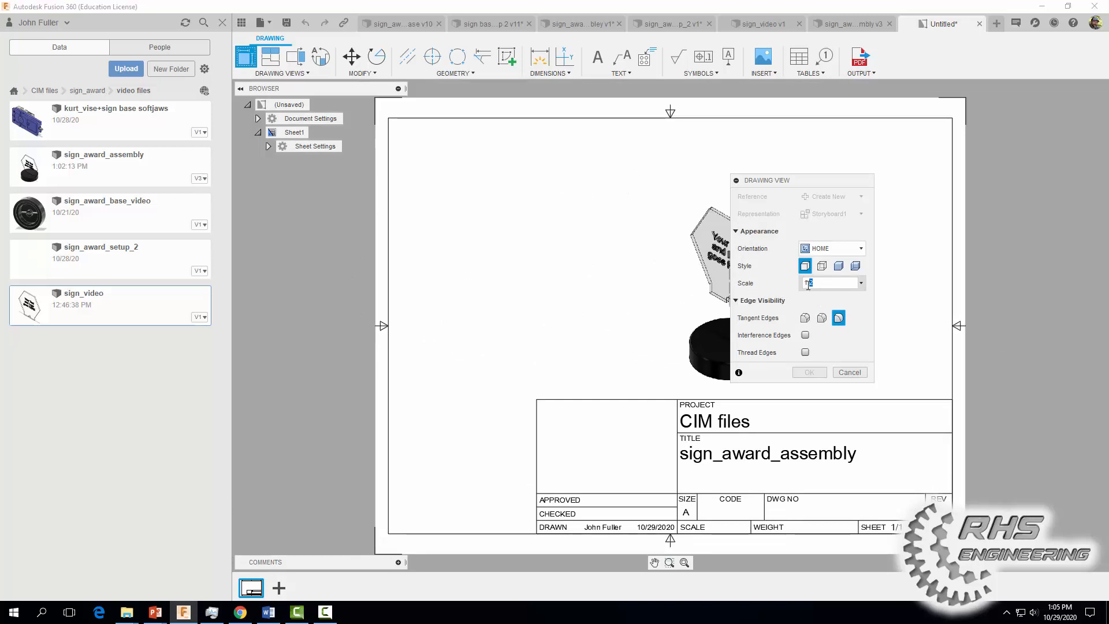
Step: Place the exploded assembly view in HOME orientation at 1:1 scale with the shaded style, and reposition it near the sheet's centre
type("1")
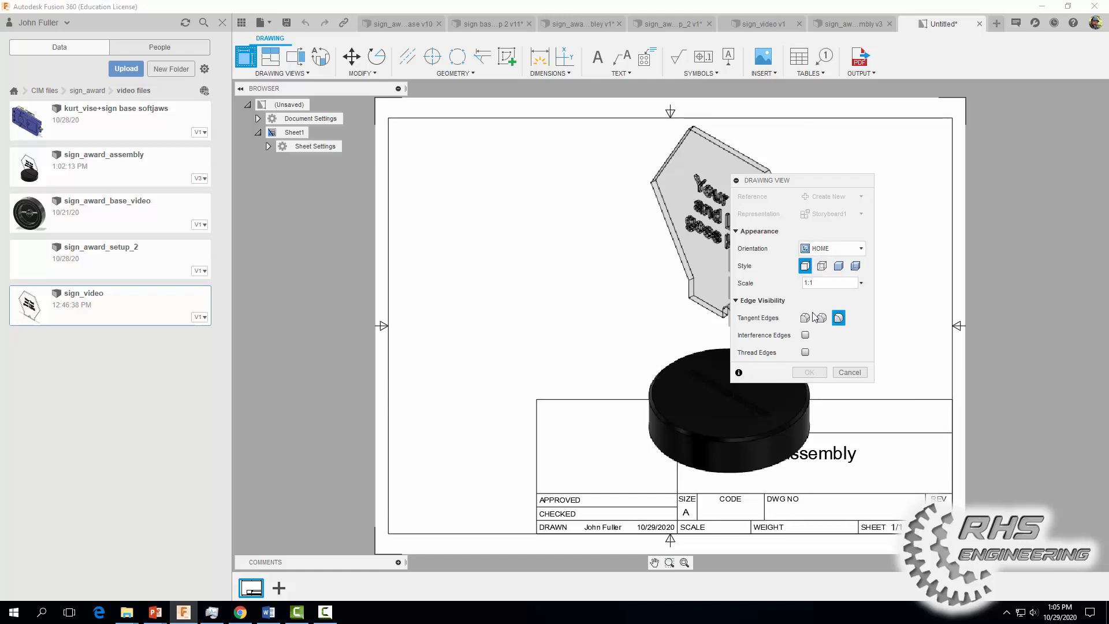
left_click(838, 266)
left_click(626, 303)
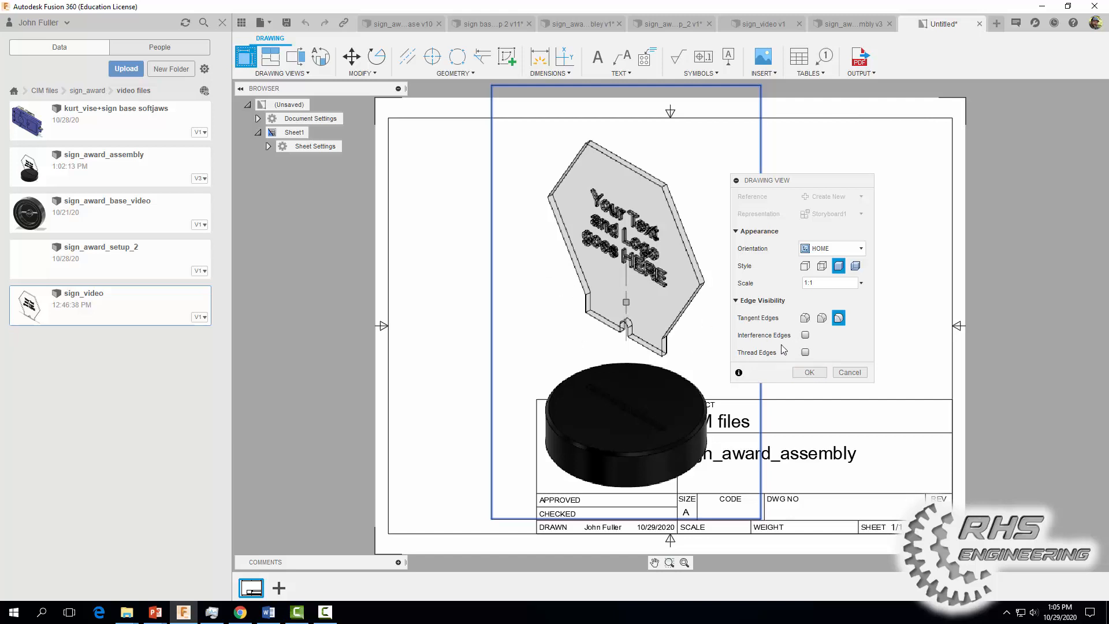
left_click(810, 372)
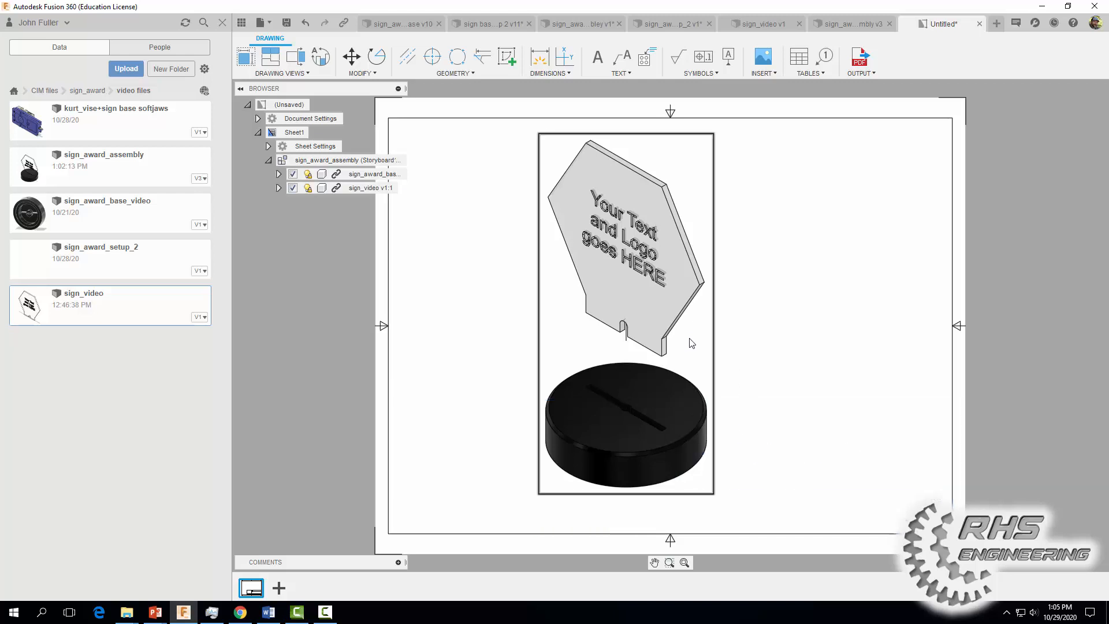
mouse_move(625, 319)
left_mouse_down()
mouse_move(652, 330)
mouse_move(662, 357)
left_mouse_up()
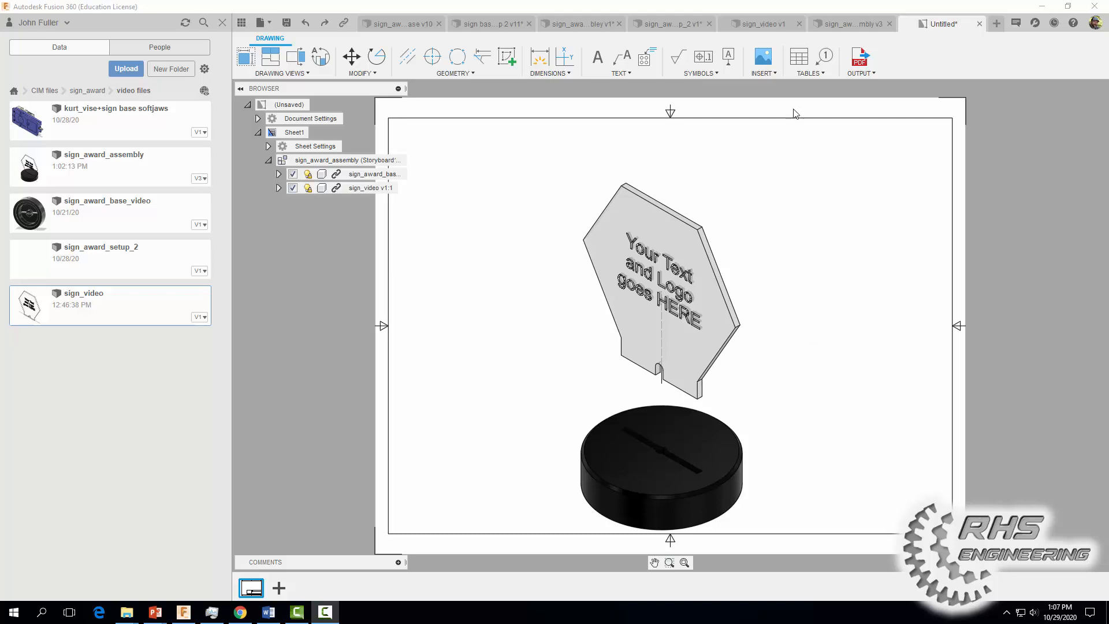
Step: Add an automatic parts list at the sheet's upper-right corner, with the Description column hidden and the Part Name and Mass columns shown
left_click(800, 58)
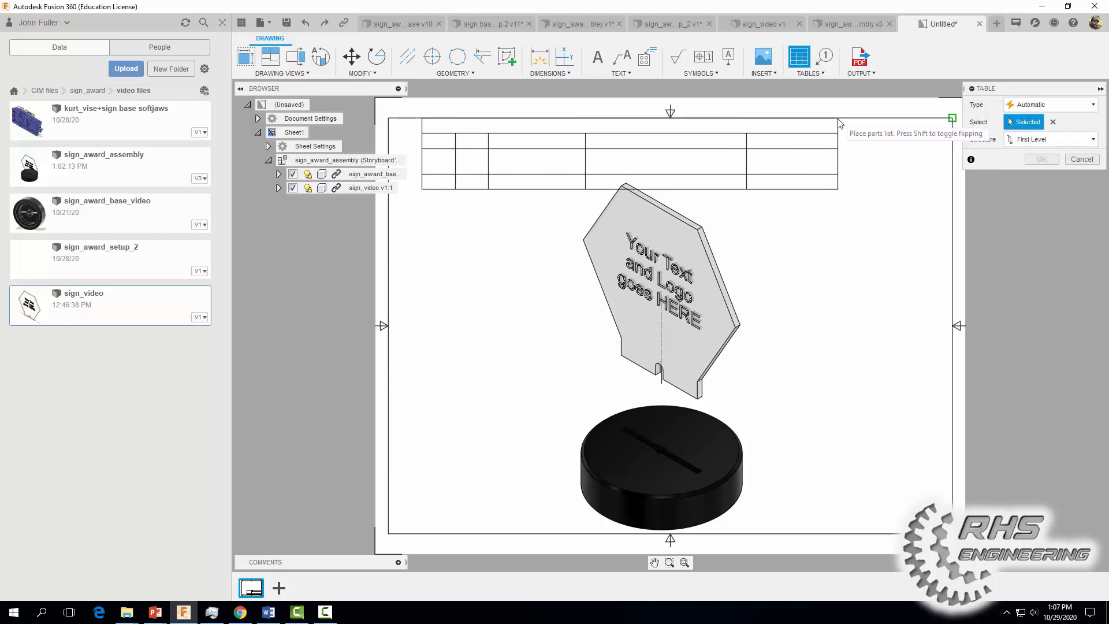
left_click(837, 124)
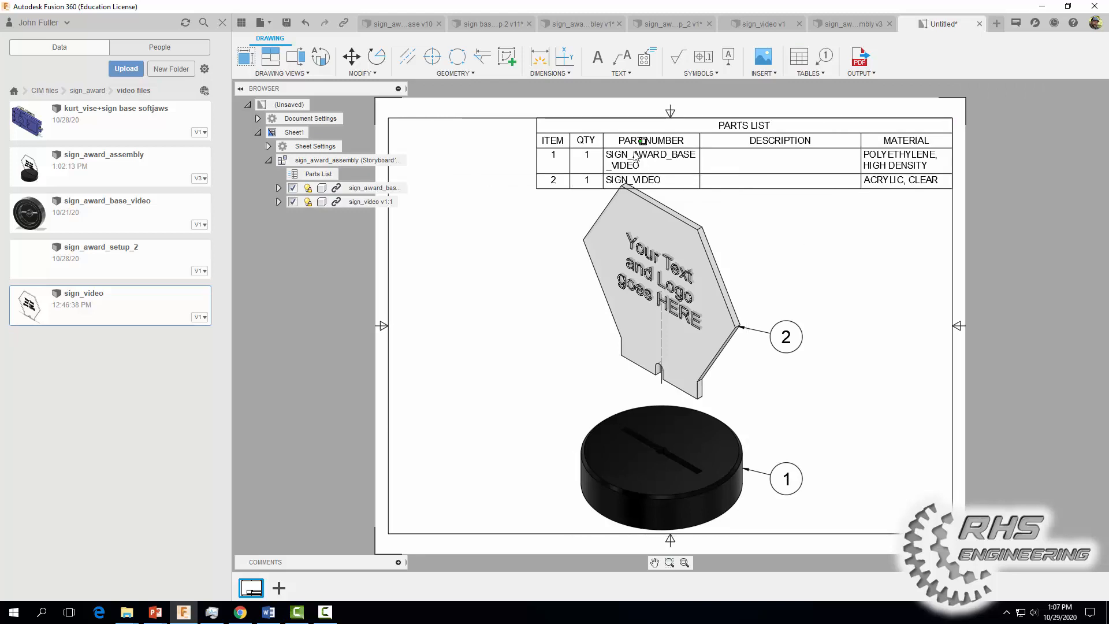
double_click(668, 151)
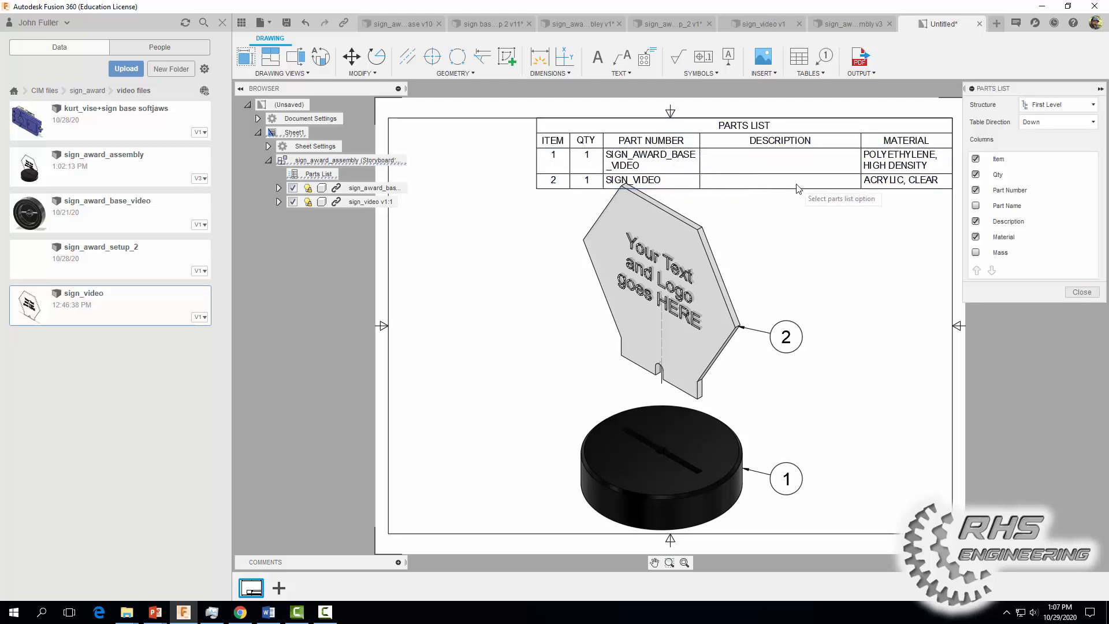
left_click(976, 222)
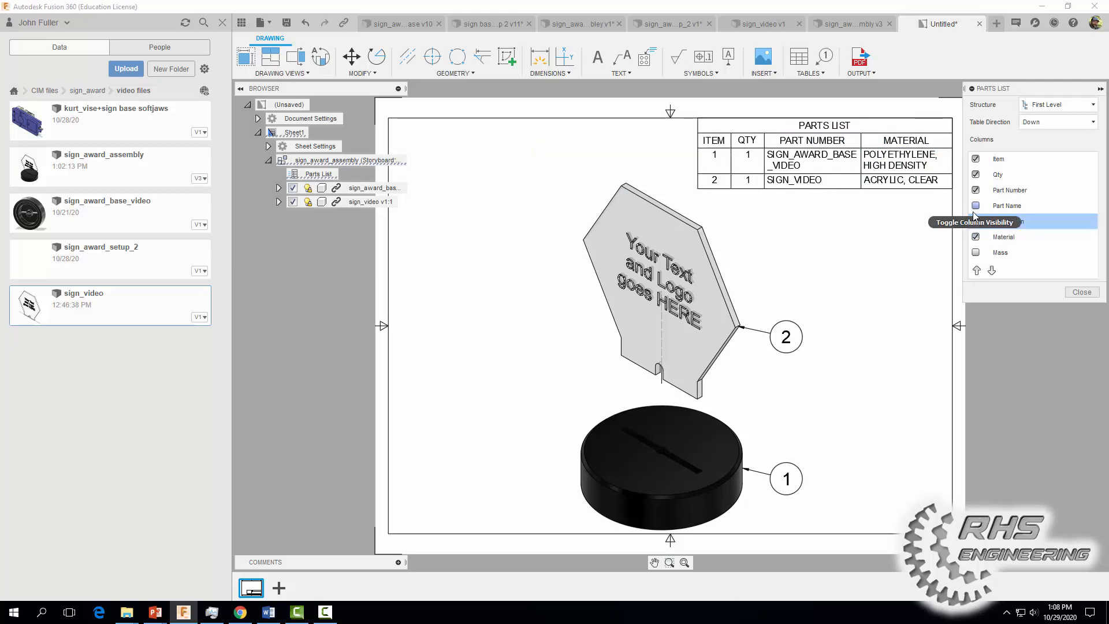
left_click(976, 222)
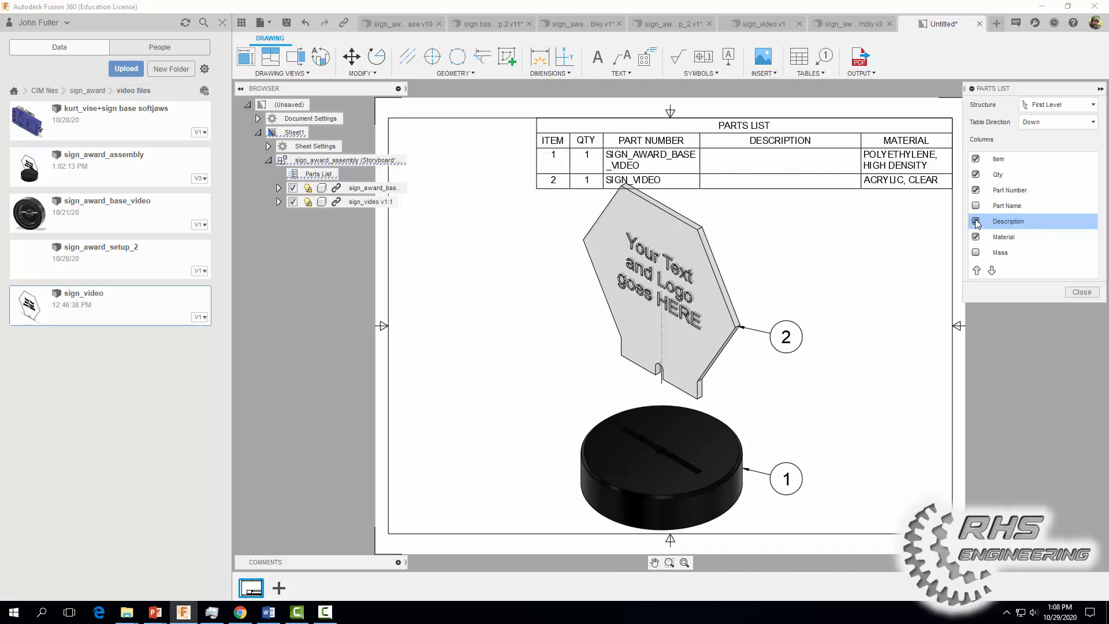
left_click(976, 222)
left_click(976, 207)
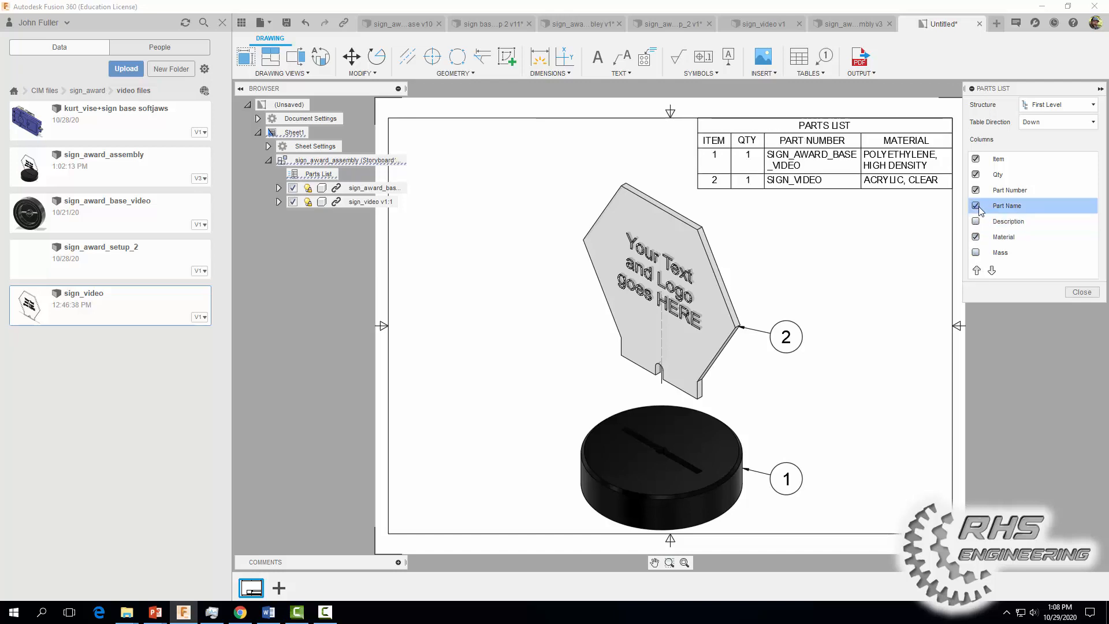
left_click(976, 253)
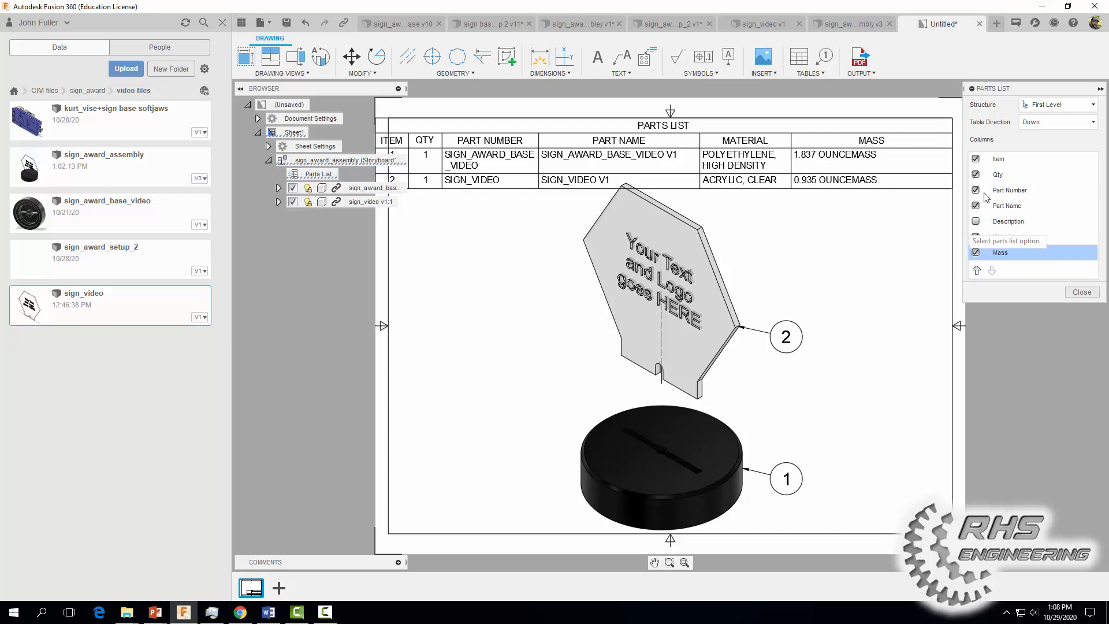
left_click(1081, 292)
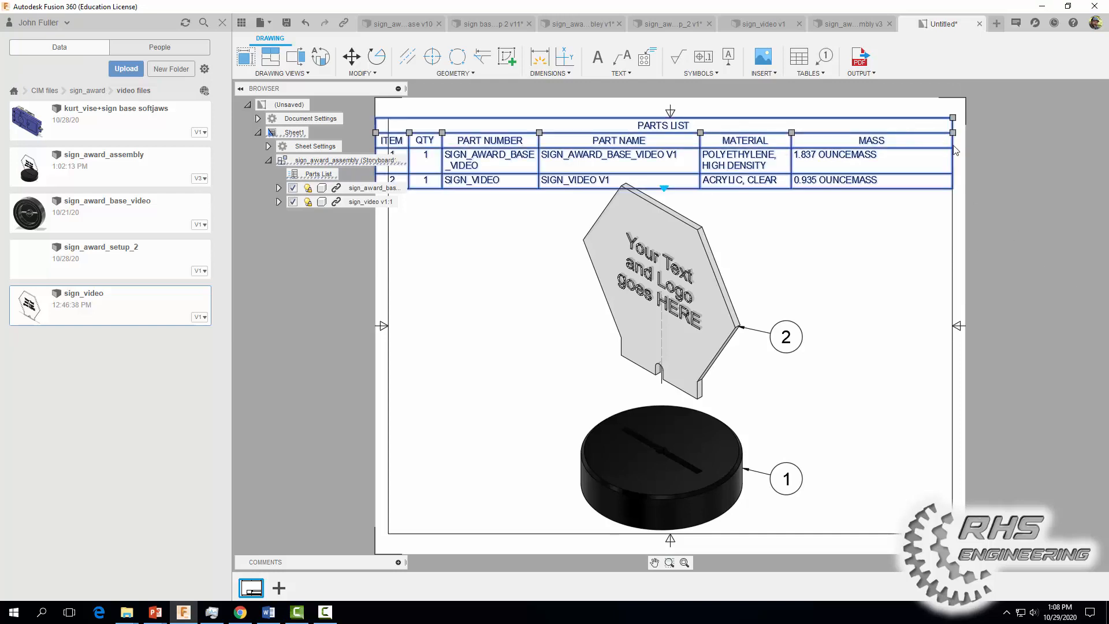
Step: Narrow the parts list's Mass column by about a quarter
key("Escape")
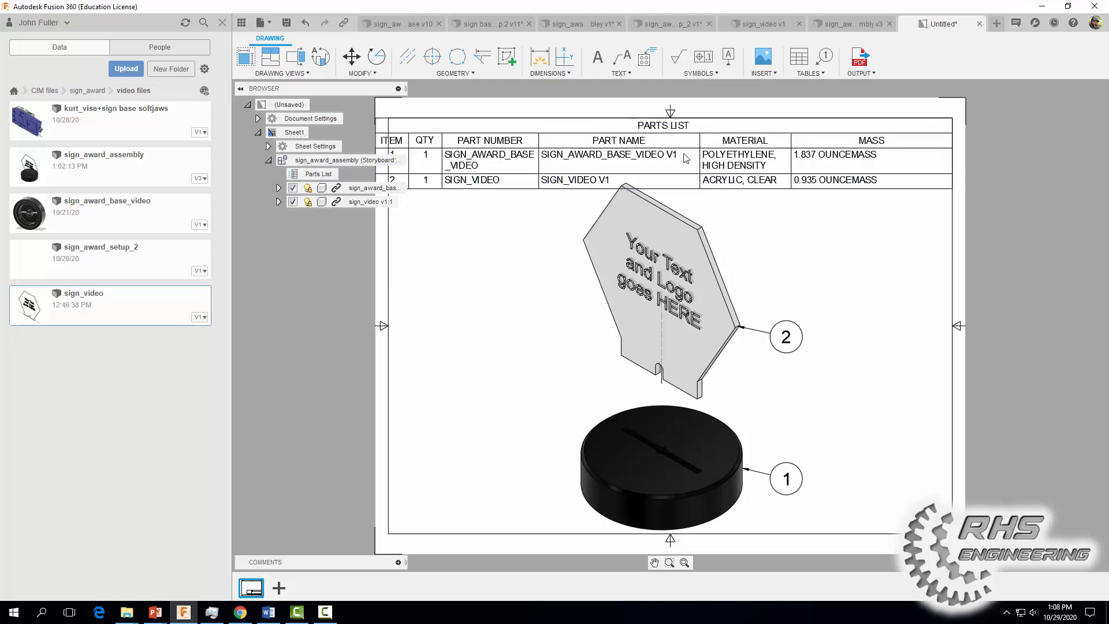
left_click(703, 160)
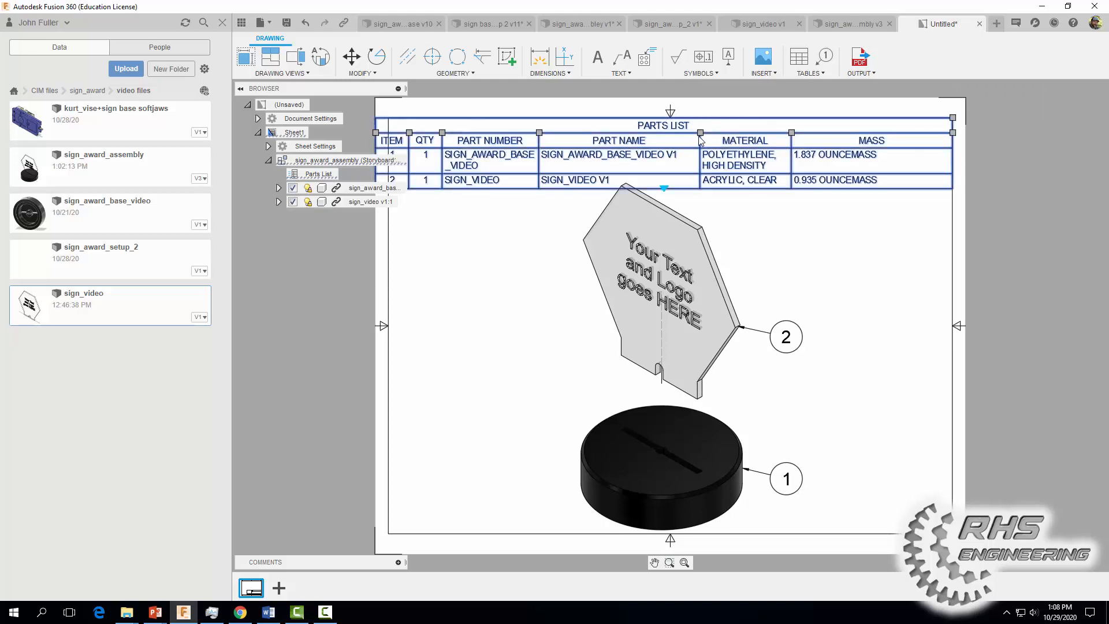
left_click_drag(953, 133, 896, 137)
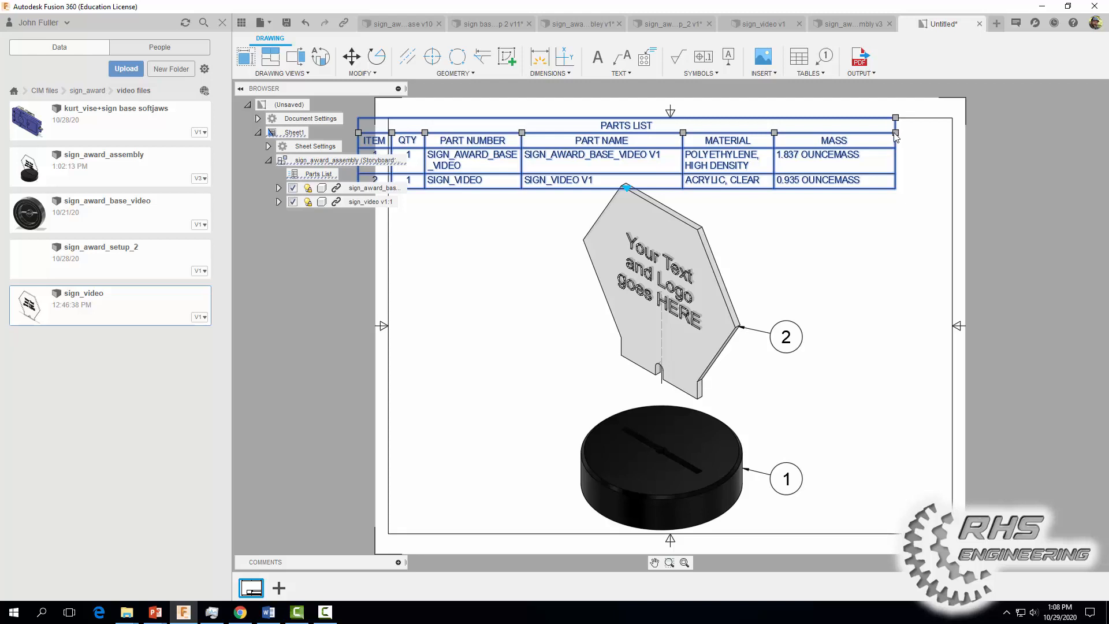
Step: Move the parts list so it sits centred inside the sheet border, with its top edge against the upper border line
left_click(630, 146)
left_click(657, 138)
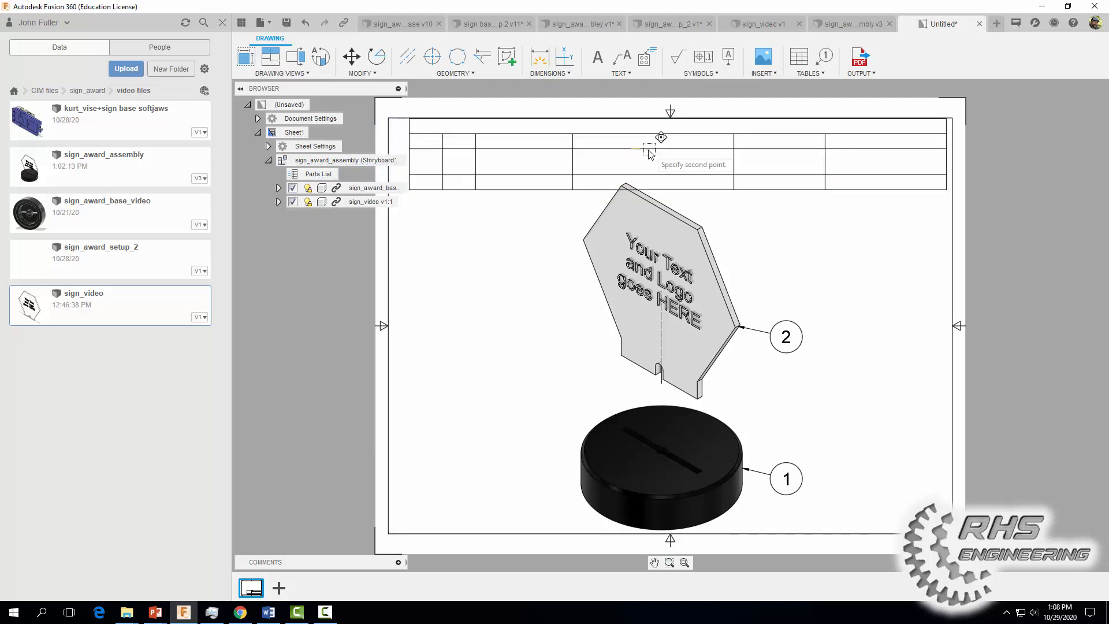
left_click(646, 152)
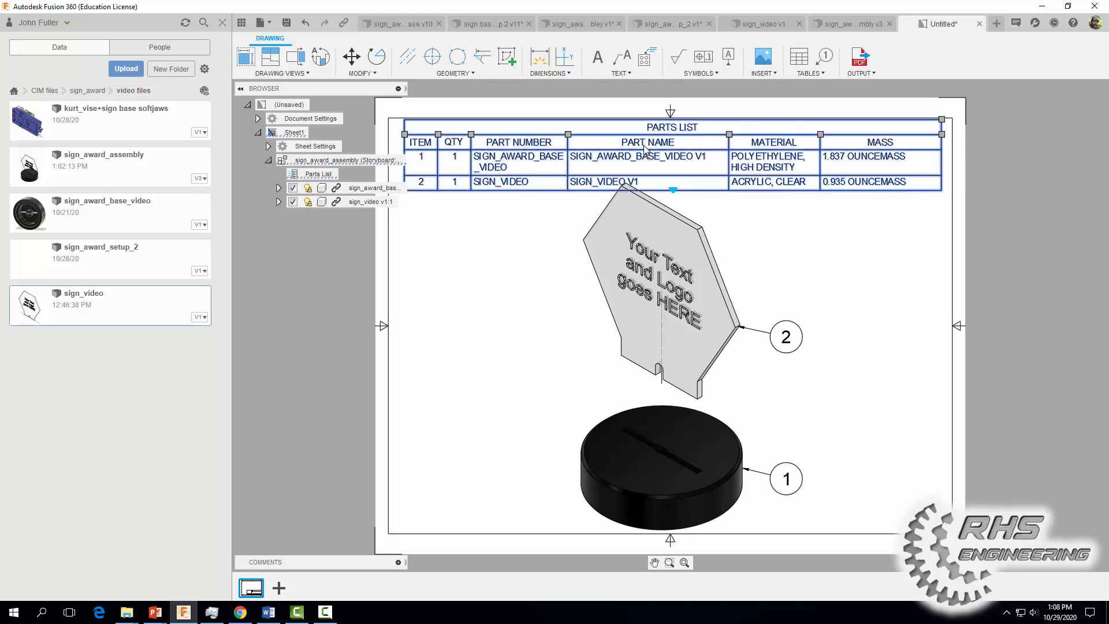
left_click(799, 219)
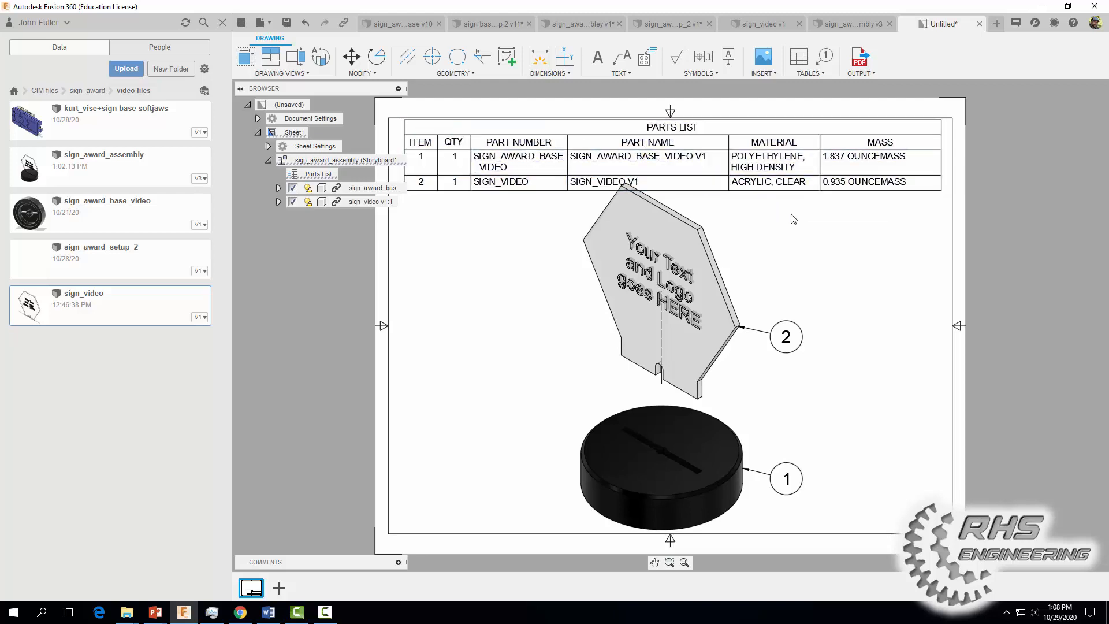
left_click(655, 148)
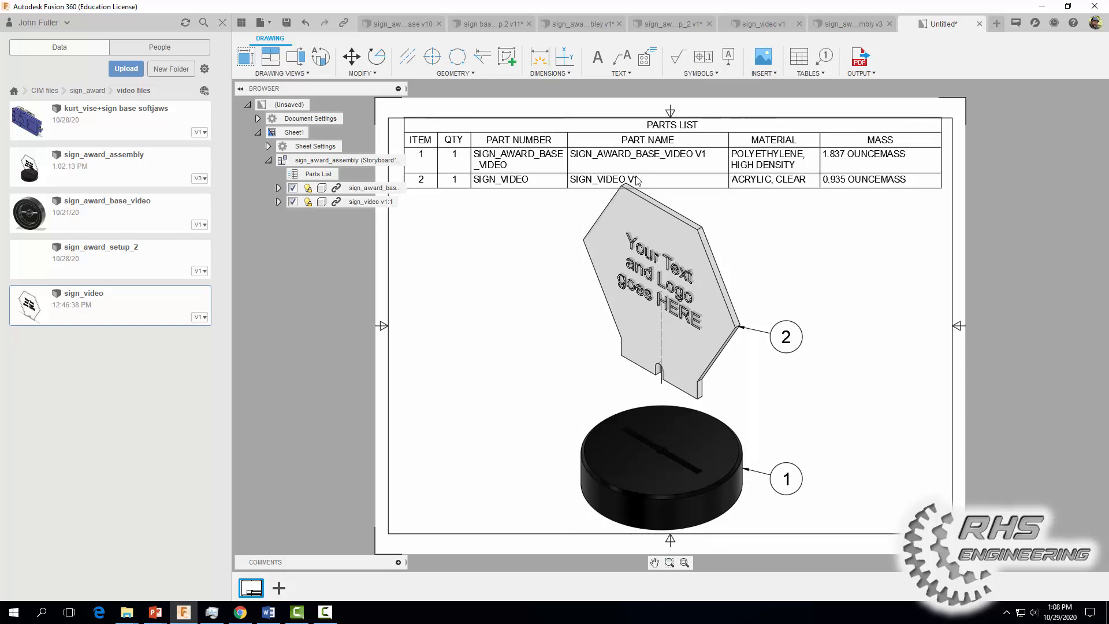
Step: Set the exploded assembly view's scale to 0.8:1
right_click(666, 356)
left_click(709, 334)
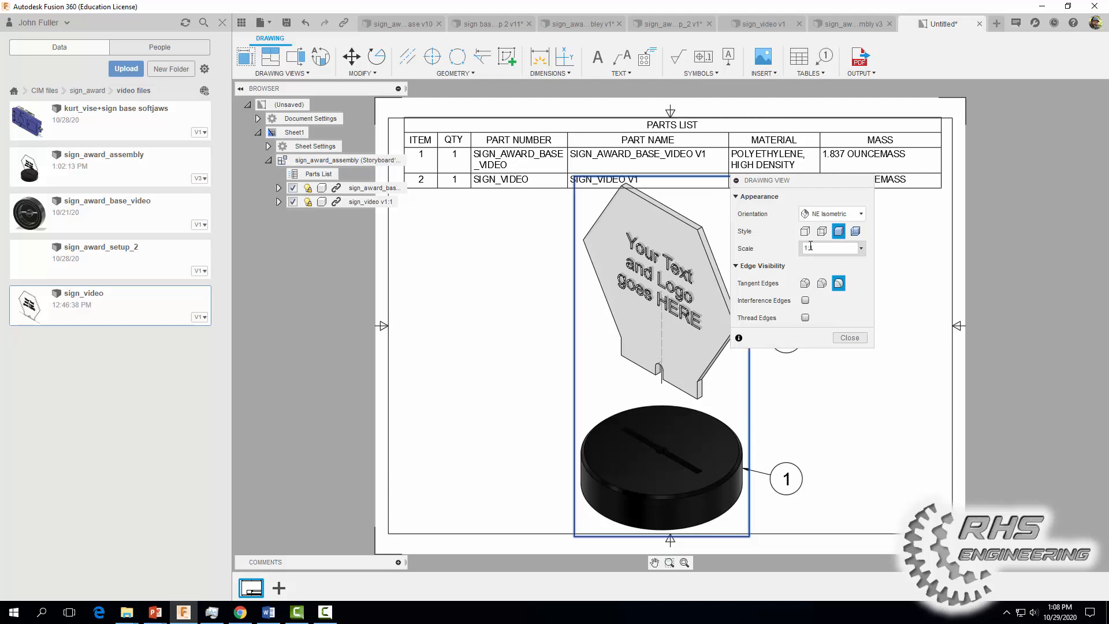
left_click(808, 249)
key("Return")
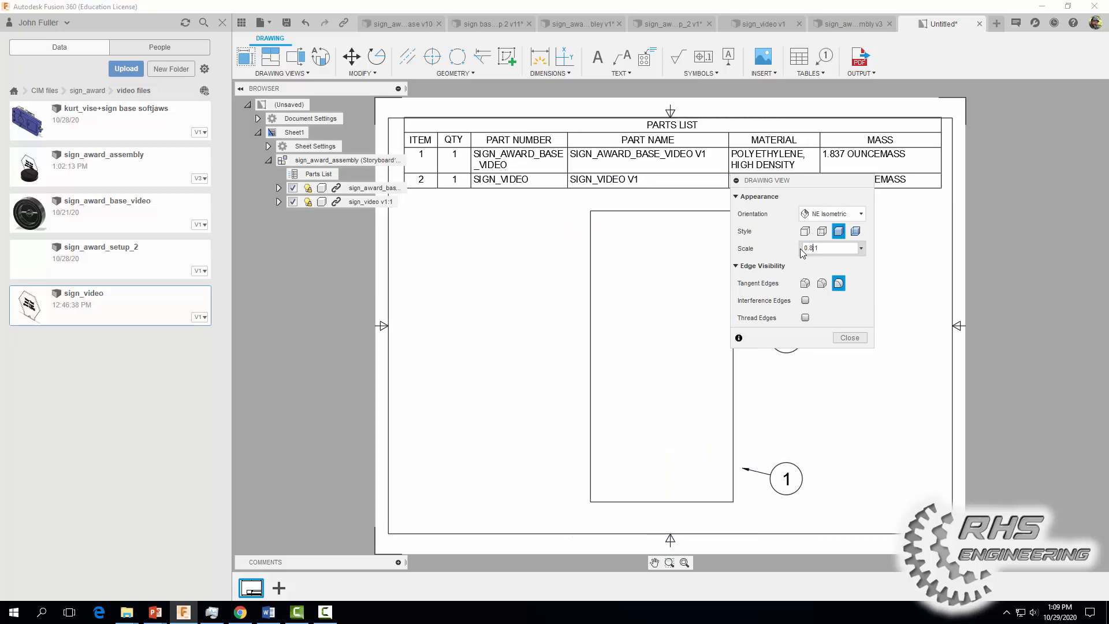
left_click(850, 338)
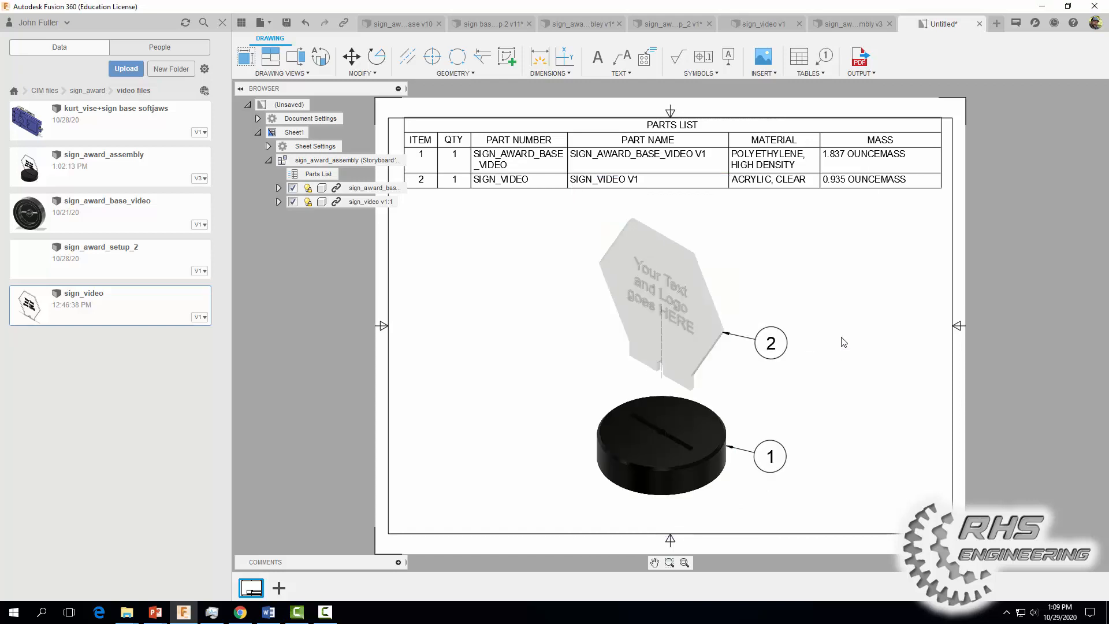